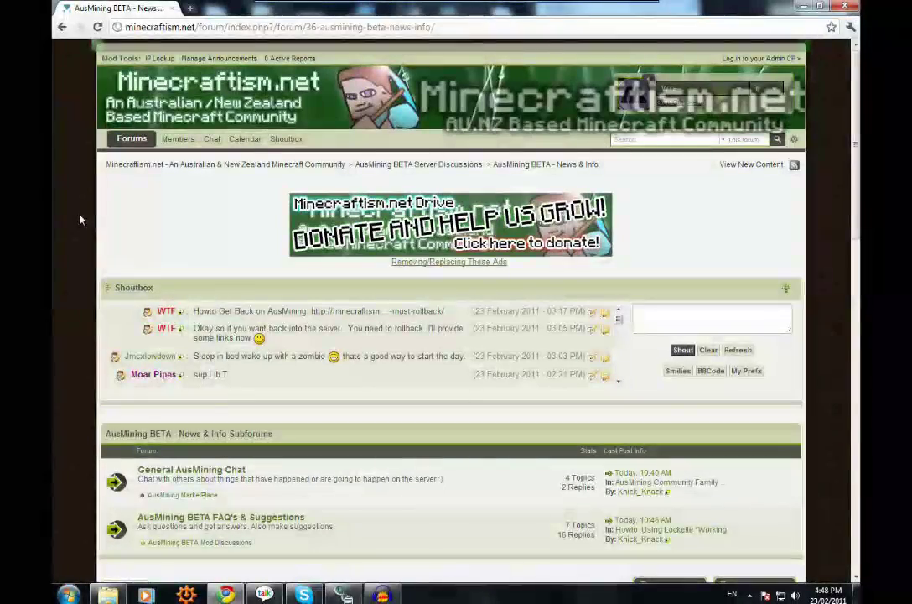
# Skim the current forum page, then go back to the forum home page.
pyautogui.scroll(-2, 70, 212)
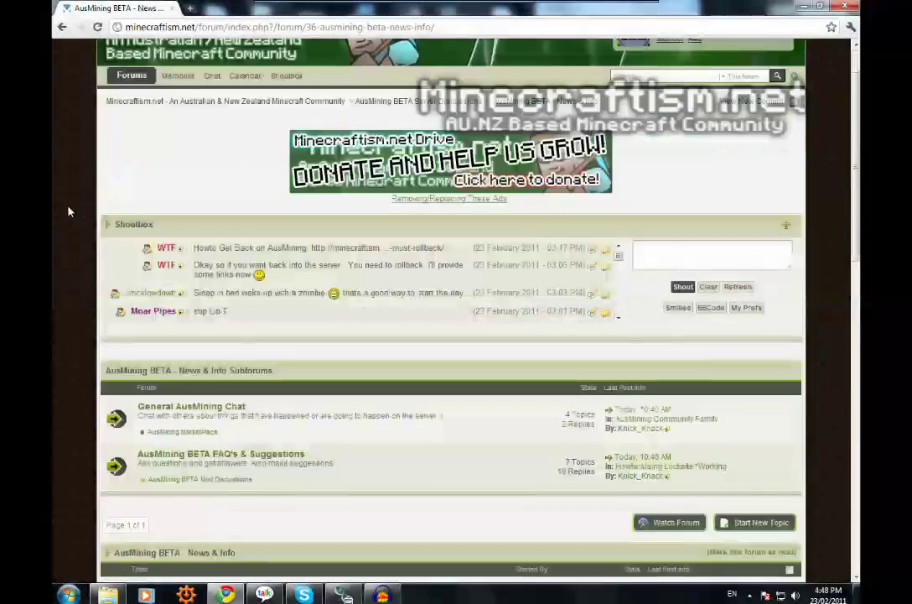
pyautogui.scroll(-3, 68, 212)
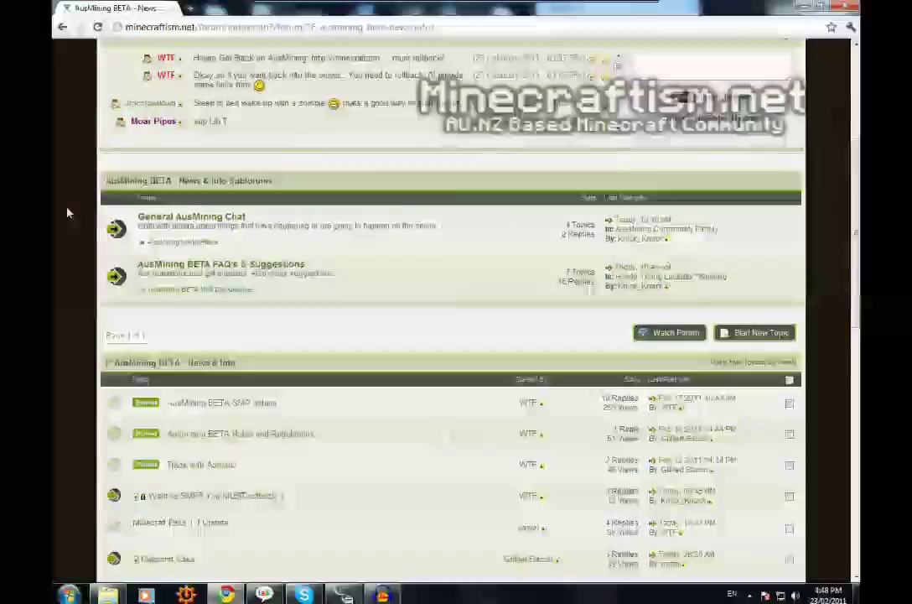
pyautogui.scroll(3, 69, 212)
pyautogui.scroll(1, 84, 205)
pyautogui.click(212, 124)
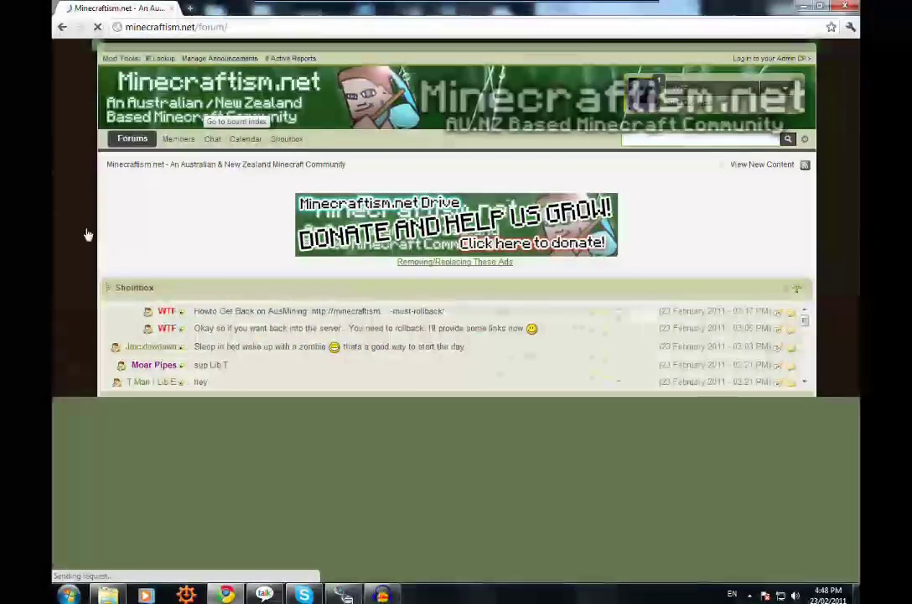
pyautogui.scroll(-3, 76, 276)
pyautogui.scroll(-2, 77, 285)
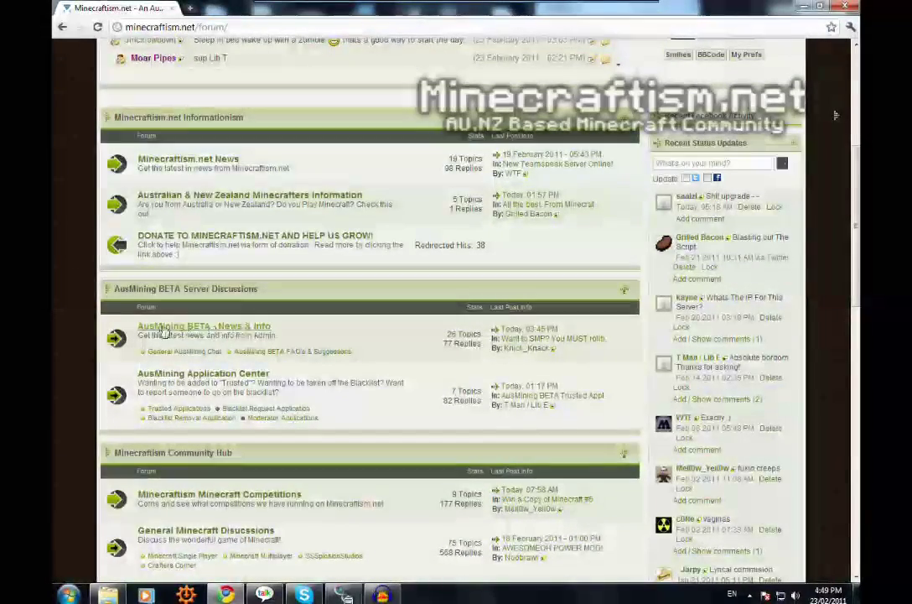
# Open the AusMining BETA - News & Info forum and scroll through its topic list.
pyautogui.click(245, 333)
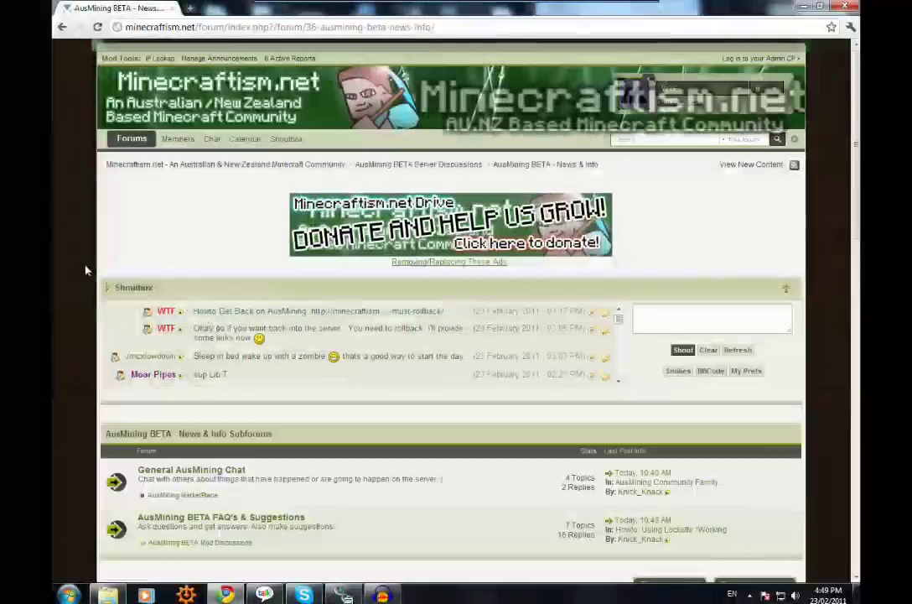
pyautogui.scroll(-3, 84, 267)
pyautogui.scroll(-2, 82, 285)
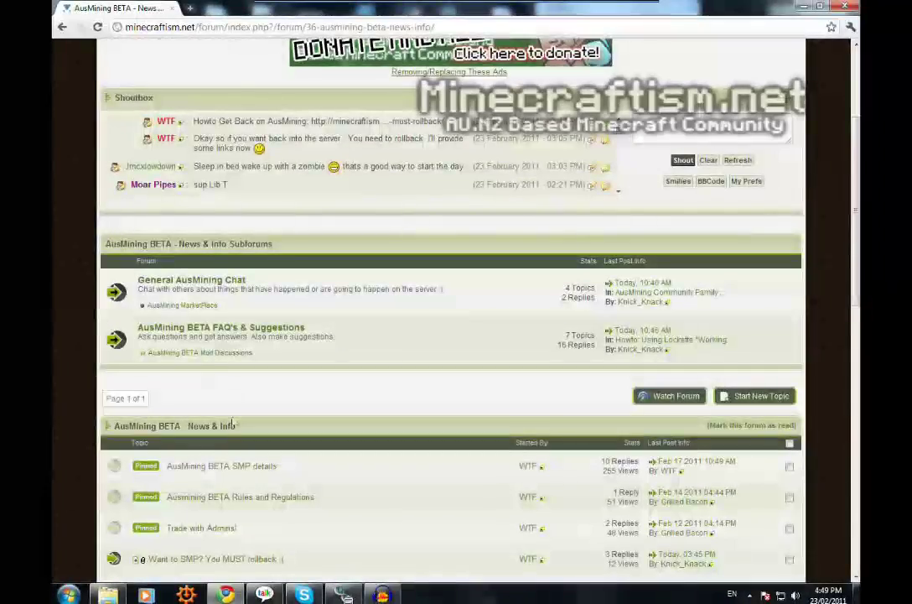
pyautogui.scroll(-2, 293, 508)
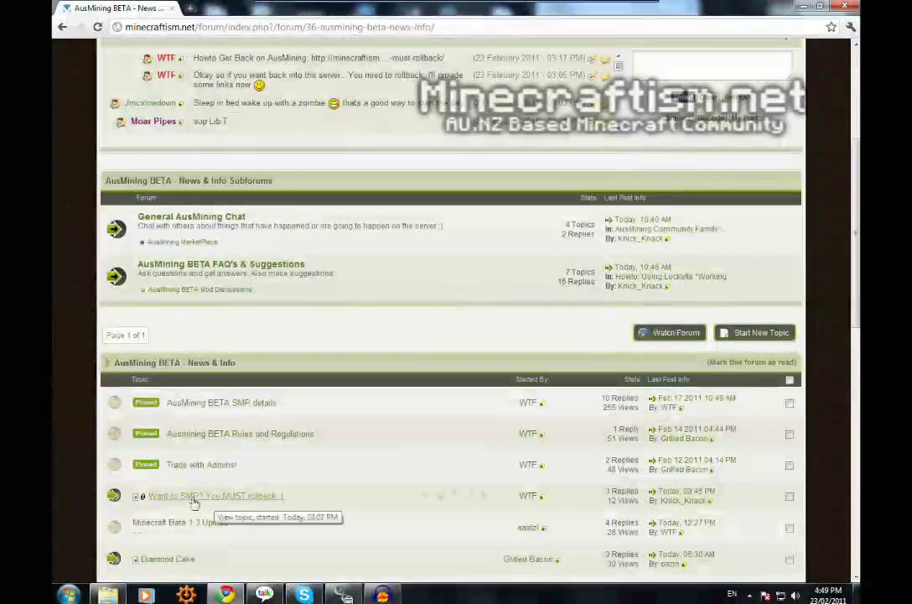
pyautogui.scroll(-3, 305, 500)
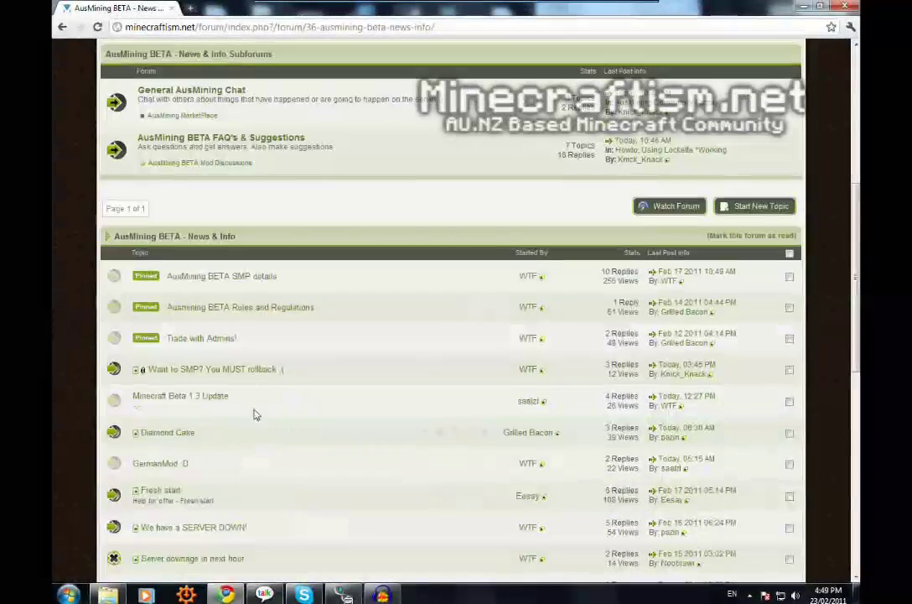
# Open the 'Want to SMP? You MUST rollback :(' topic and read its instructions.
pyautogui.click(186, 375)
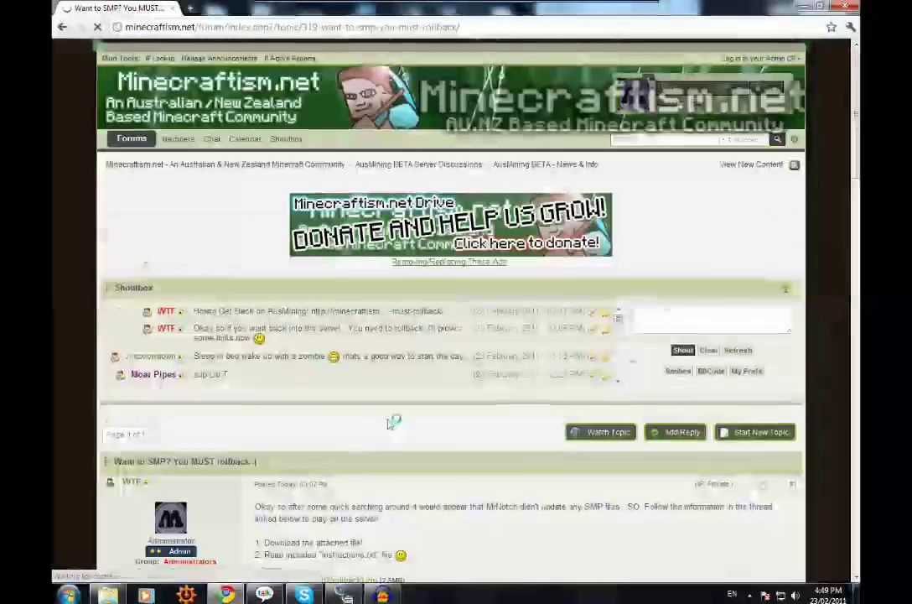
pyautogui.scroll(-3, 393, 422)
pyautogui.scroll(-3, 394, 321)
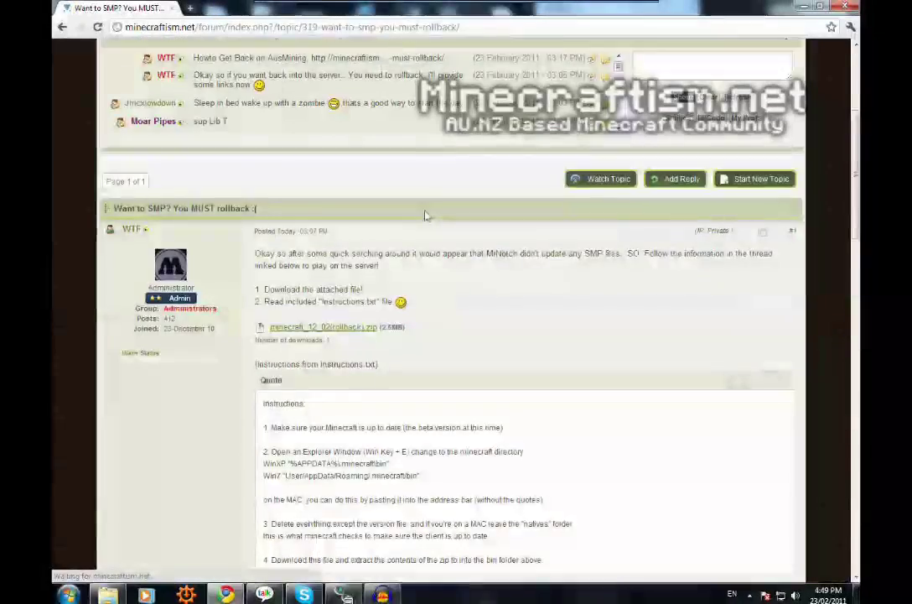
pyautogui.scroll(-3, 426, 214)
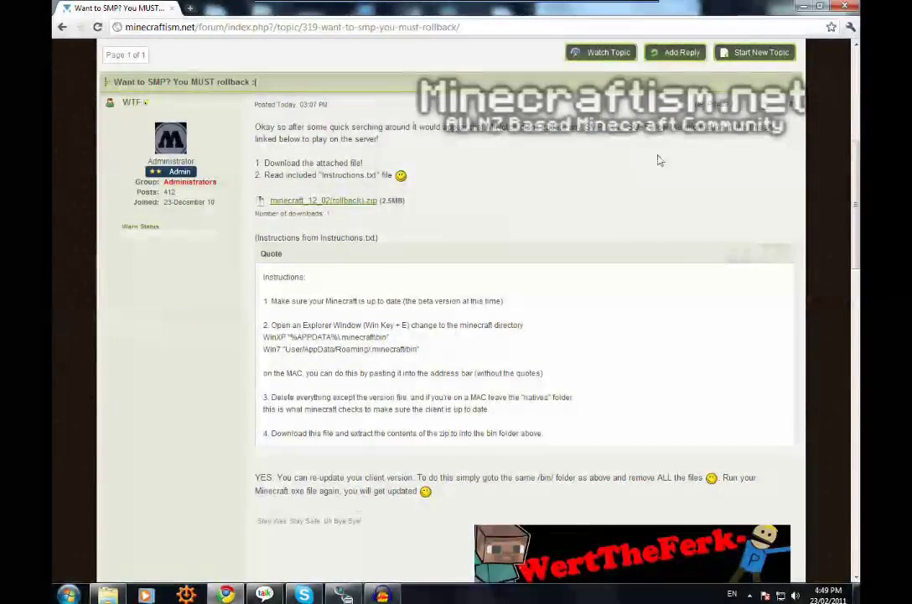
pyautogui.scroll(-3, 654, 167)
pyautogui.scroll(3, 578, 186)
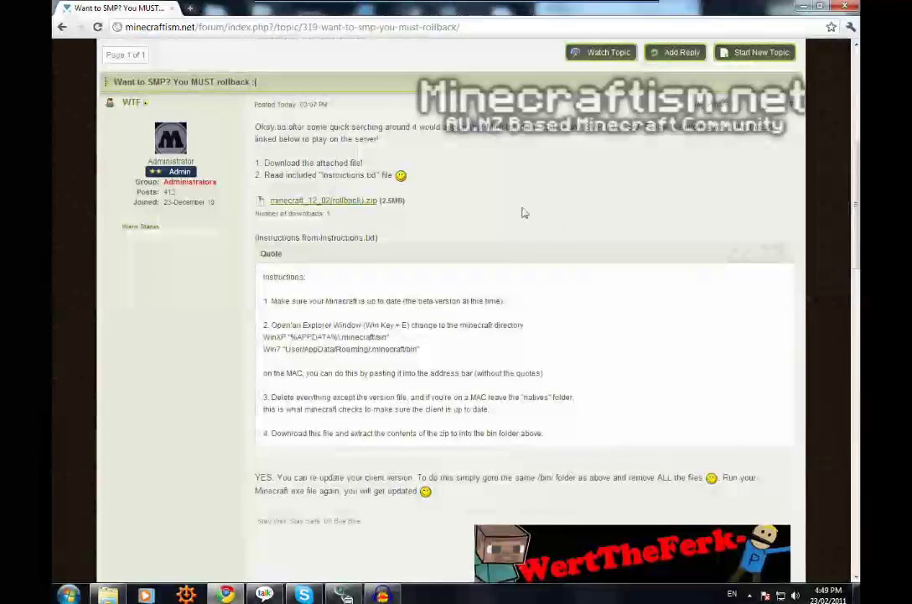
pyautogui.scroll(-1, 512, 206)
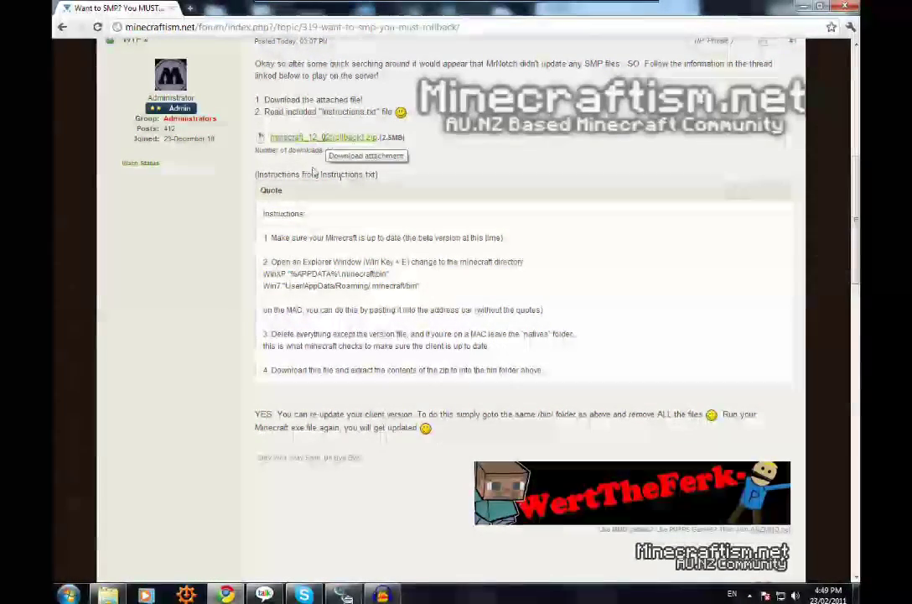
# Extract the minecraft_12_02(rollback) zip into its own folder with 7-Zip.
pyautogui.click(112, 595)
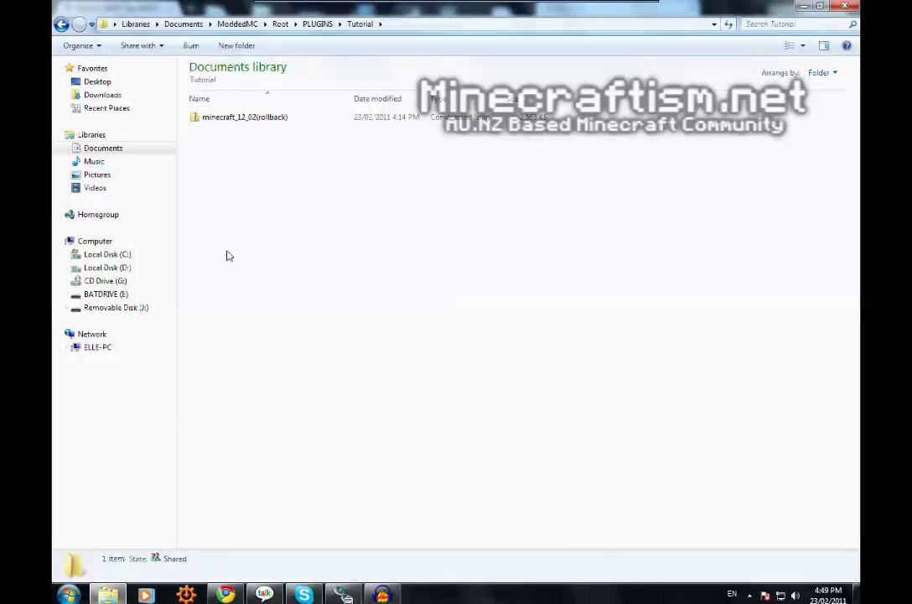
pyautogui.click(217, 119)
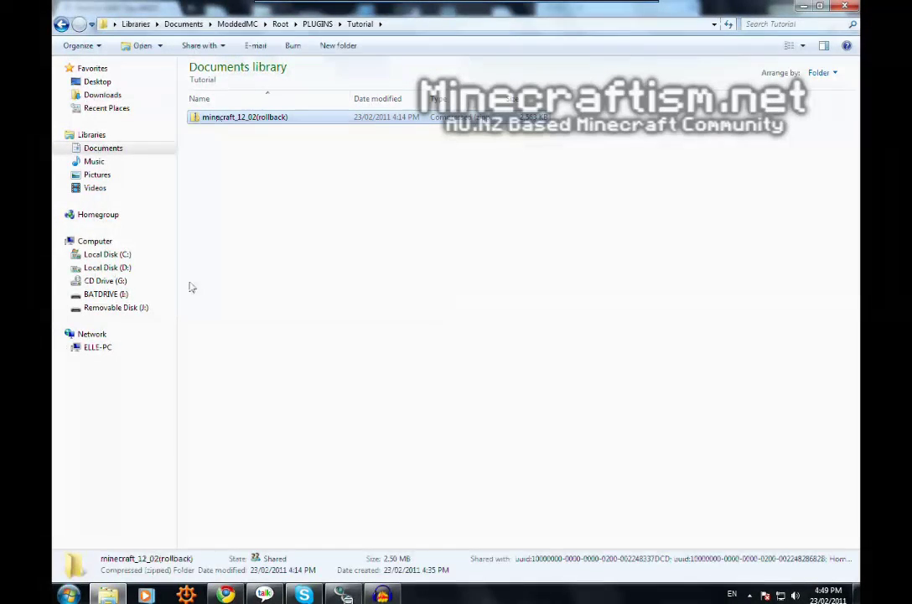
pyautogui.rightClick(227, 124)
pyautogui.moveTo(257, 174)
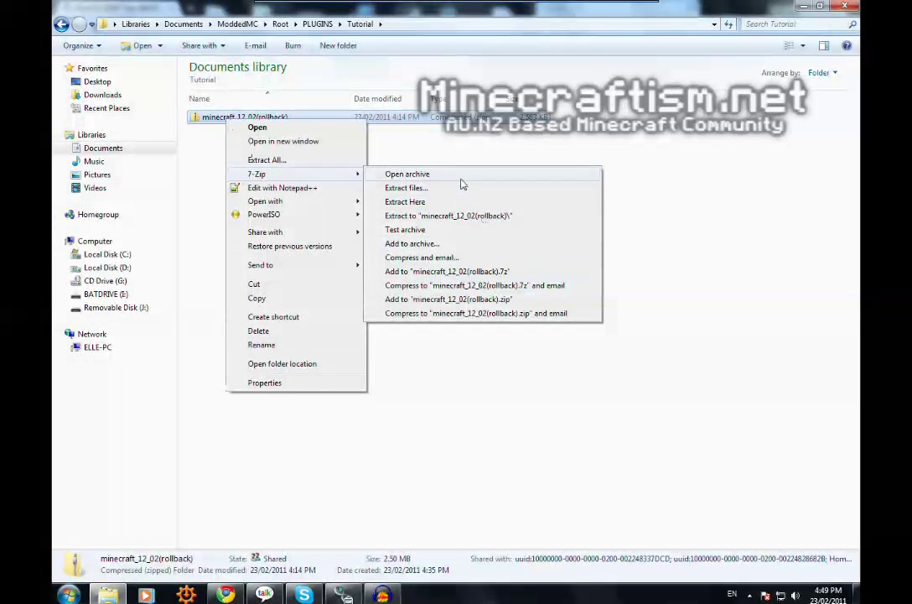
pyautogui.click(475, 216)
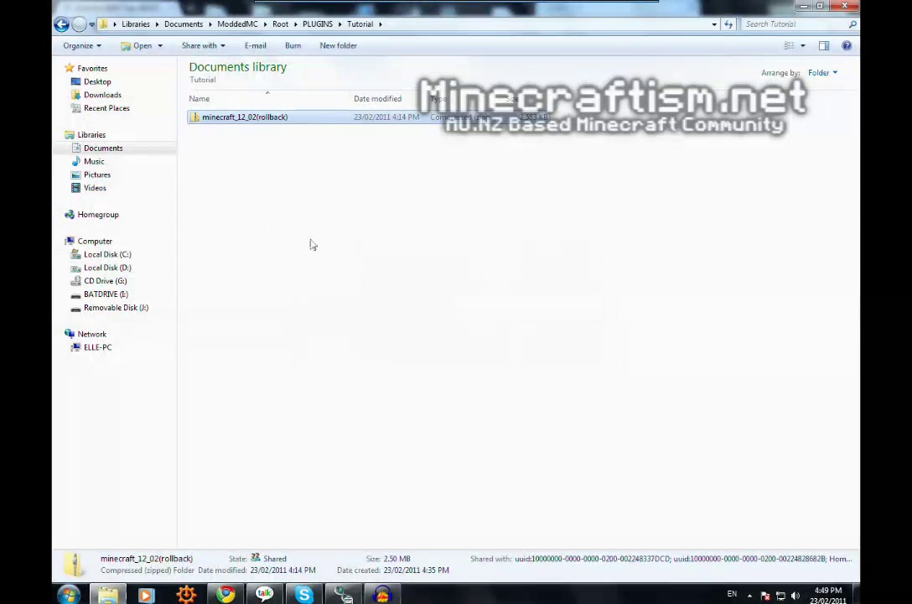
# Browse into minecraft_12_02(rollback) > minecraft_12_02, view the Instructions file, and open bin.
pyautogui.click(237, 183)
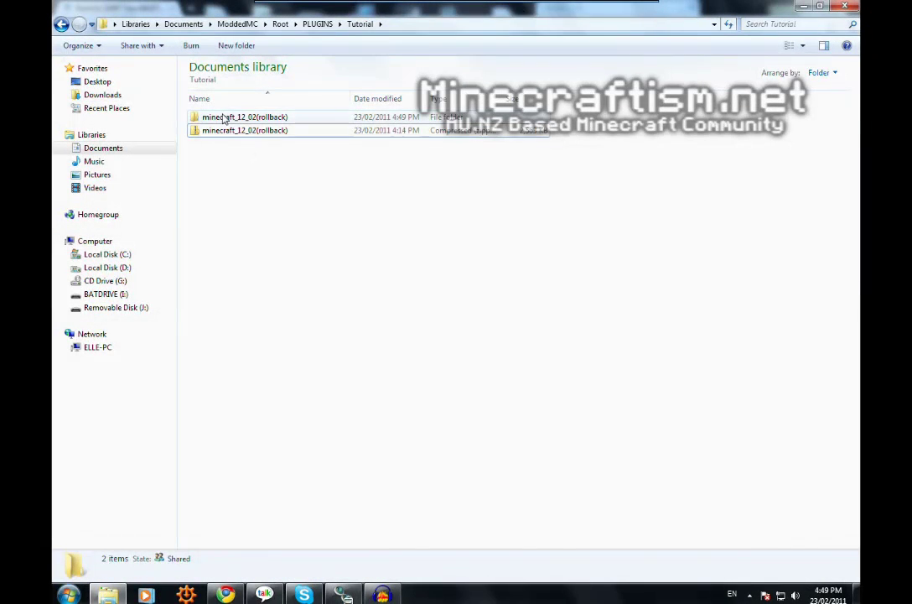
pyautogui.click(225, 118)
pyautogui.doubleClick(225, 119)
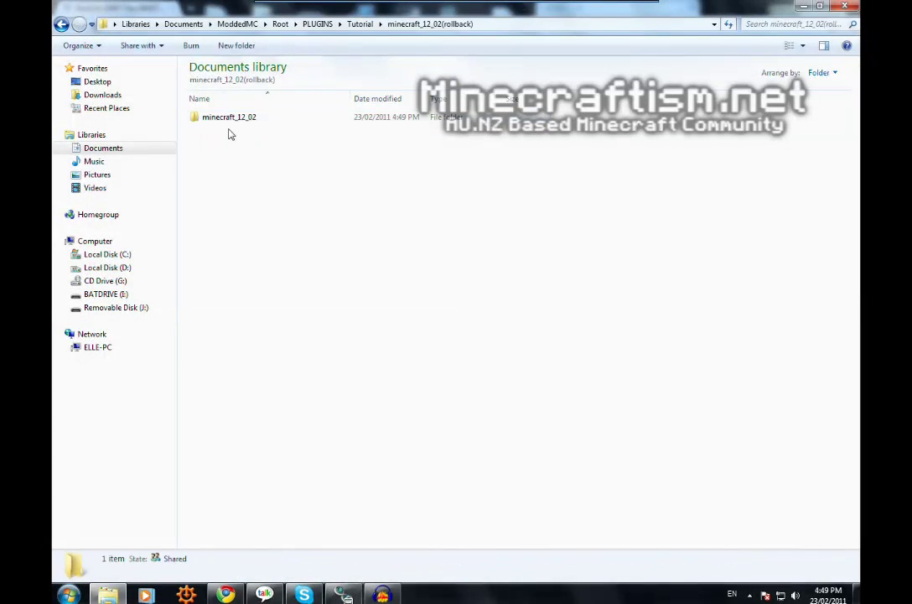
pyautogui.doubleClick(232, 120)
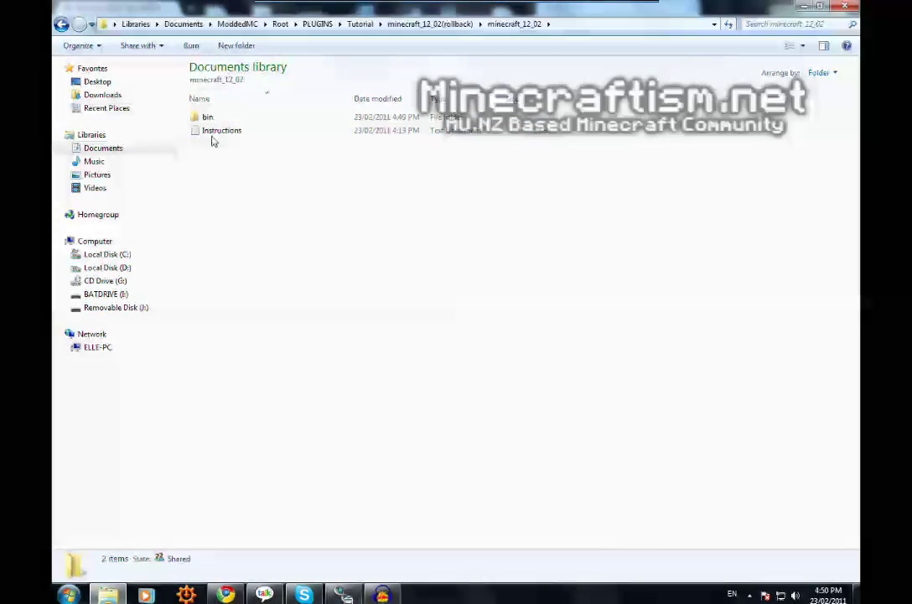
pyautogui.doubleClick(206, 132)
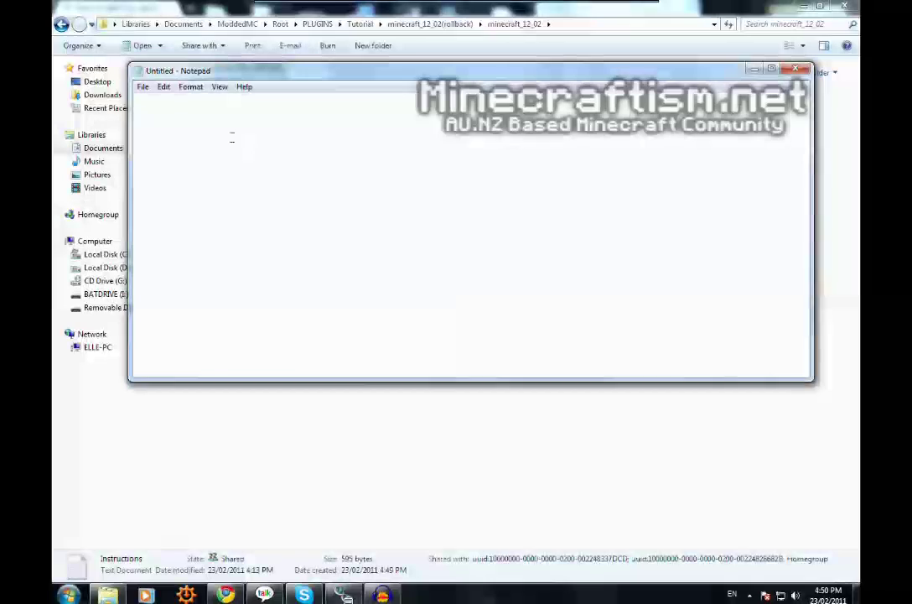
pyautogui.click(795, 70)
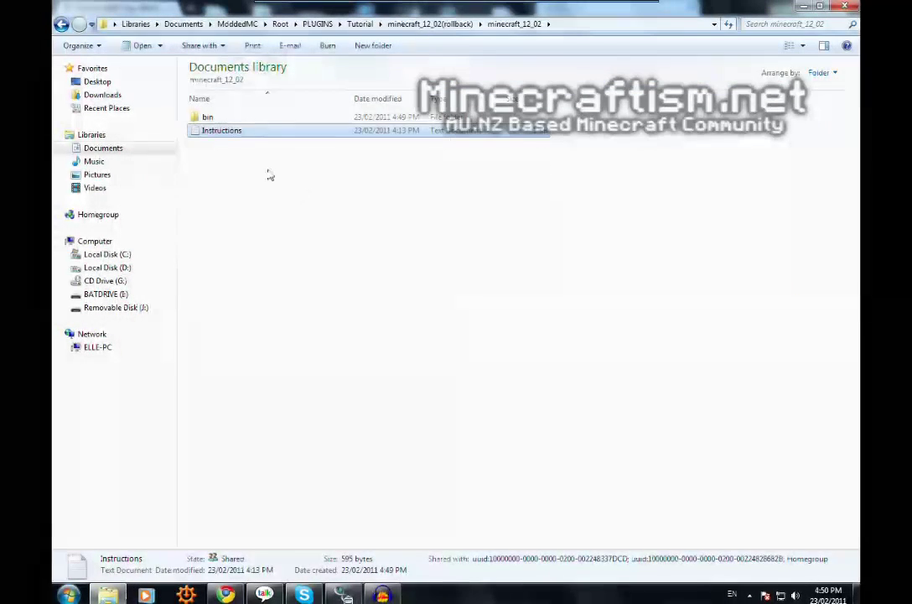
pyautogui.doubleClick(208, 117)
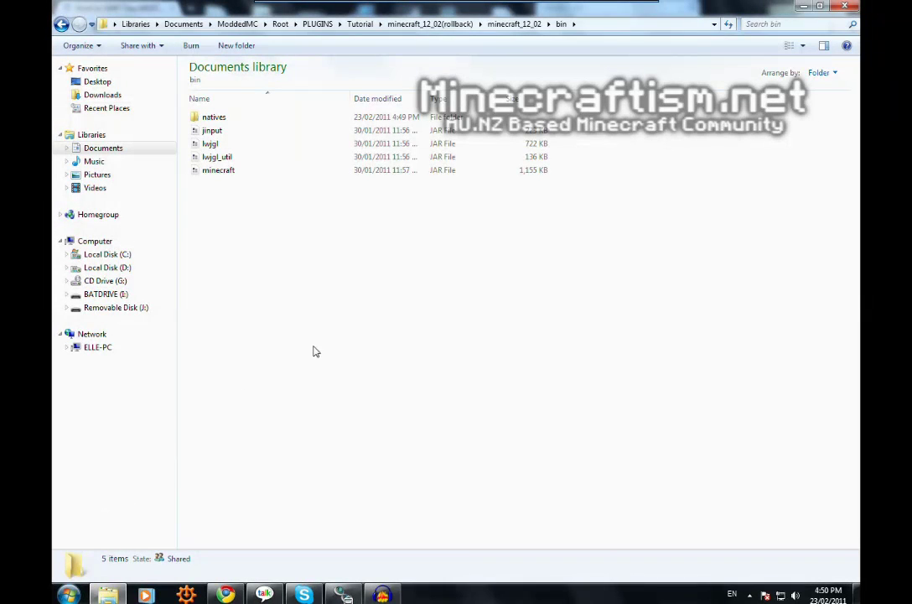
pyautogui.moveTo(384, 178); pyautogui.dragTo(255, 210)
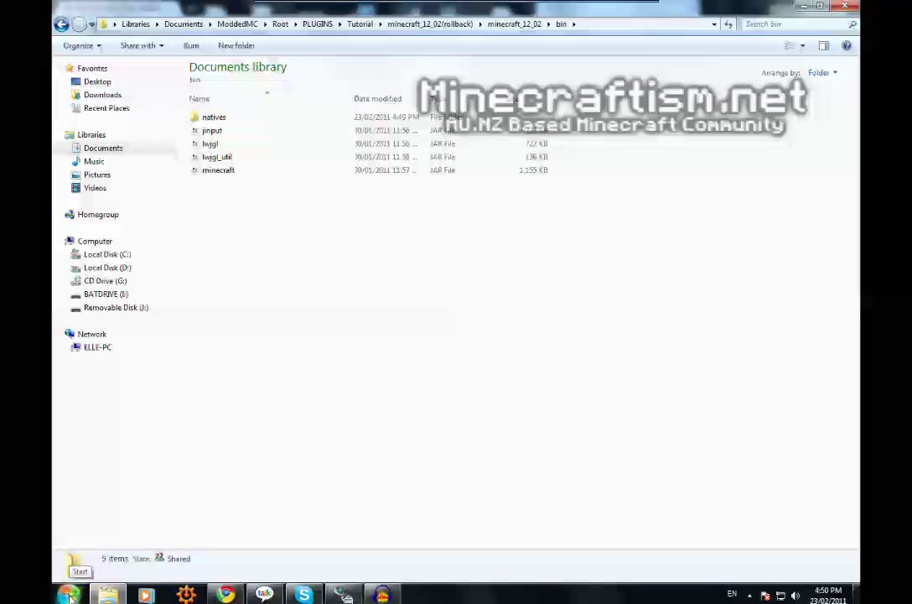
# Turn on 'Show hidden files, folders, and drives' in Folder Options and apply it.
pyautogui.click(70, 596)
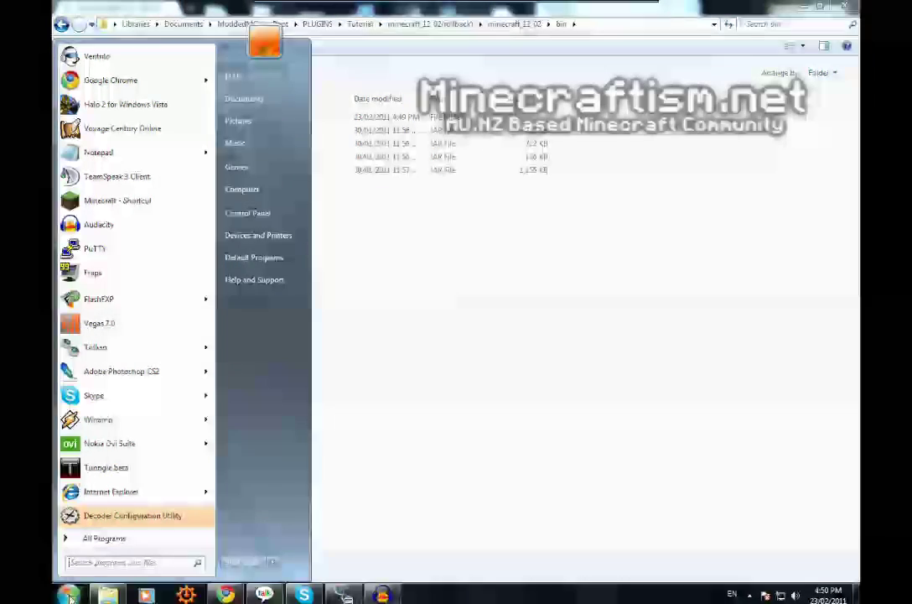
pyautogui.write('fort')
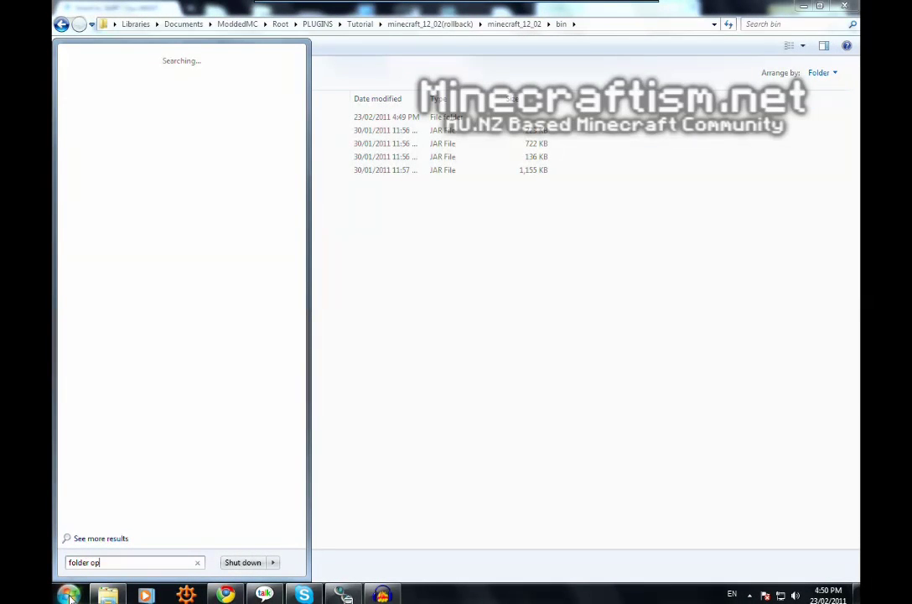
pyautogui.write('ions')
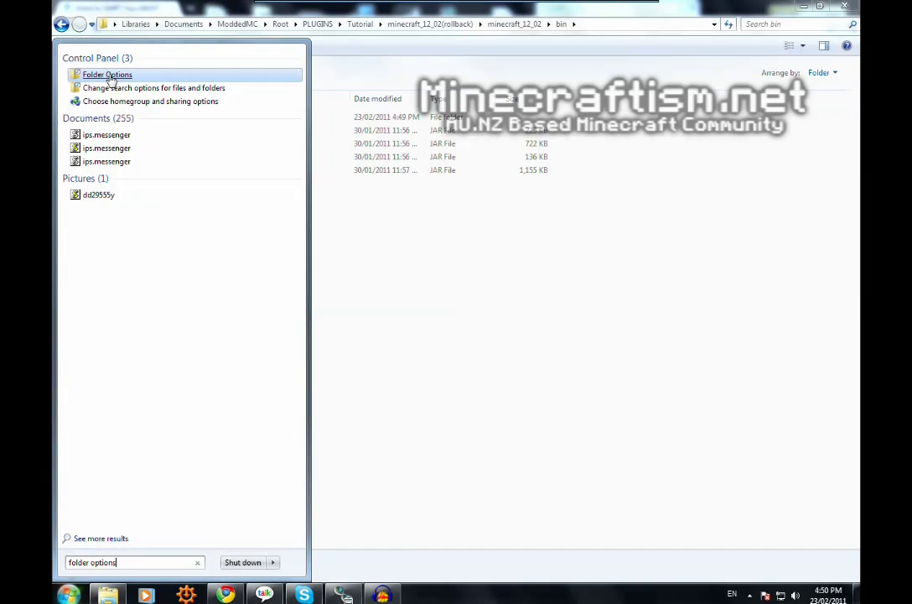
pyautogui.click(108, 75)
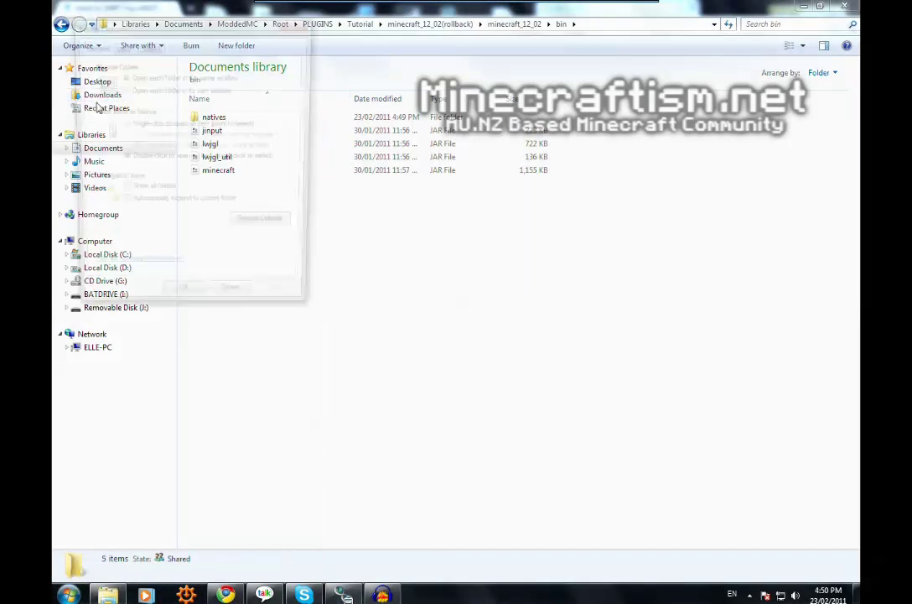
pyautogui.click(121, 48)
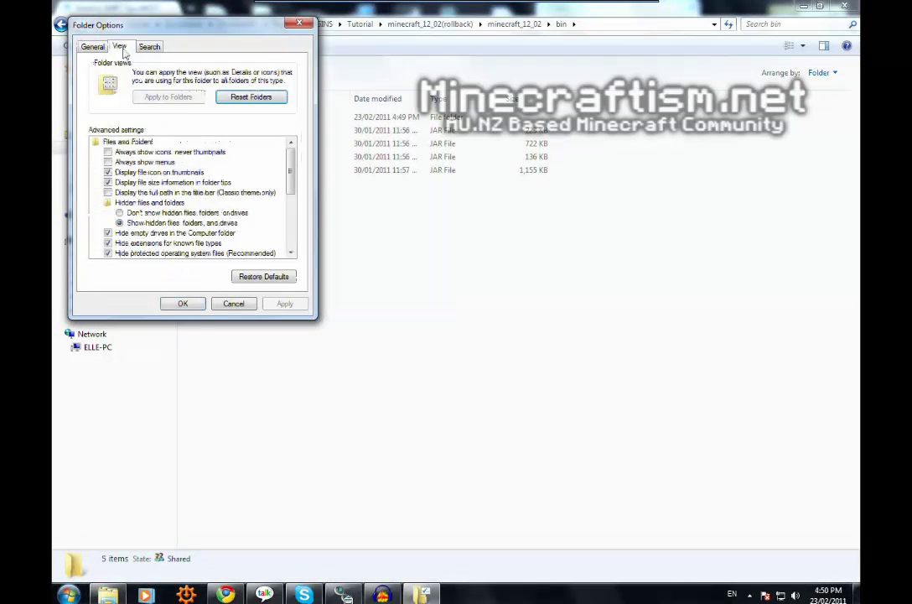
pyautogui.click(120, 213)
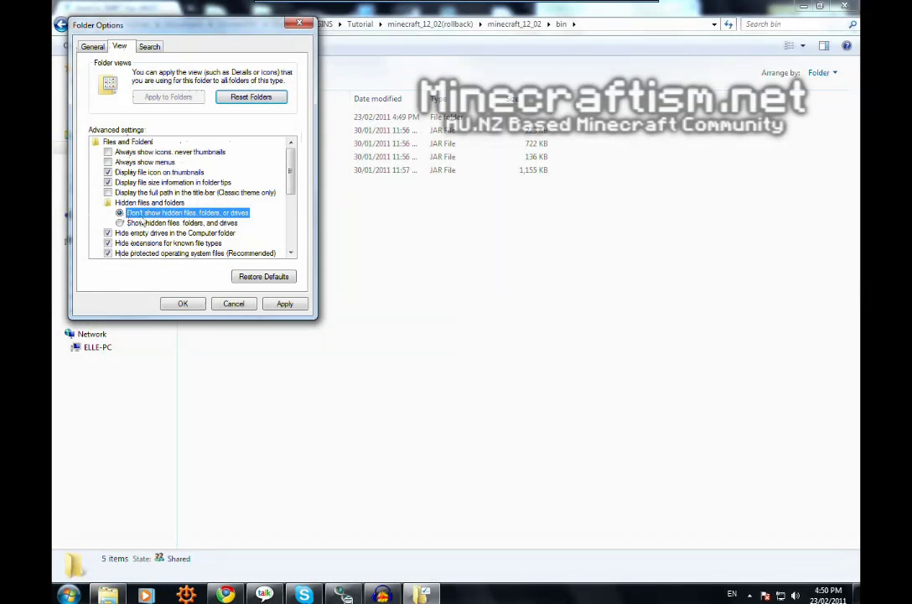
pyautogui.click(160, 223)
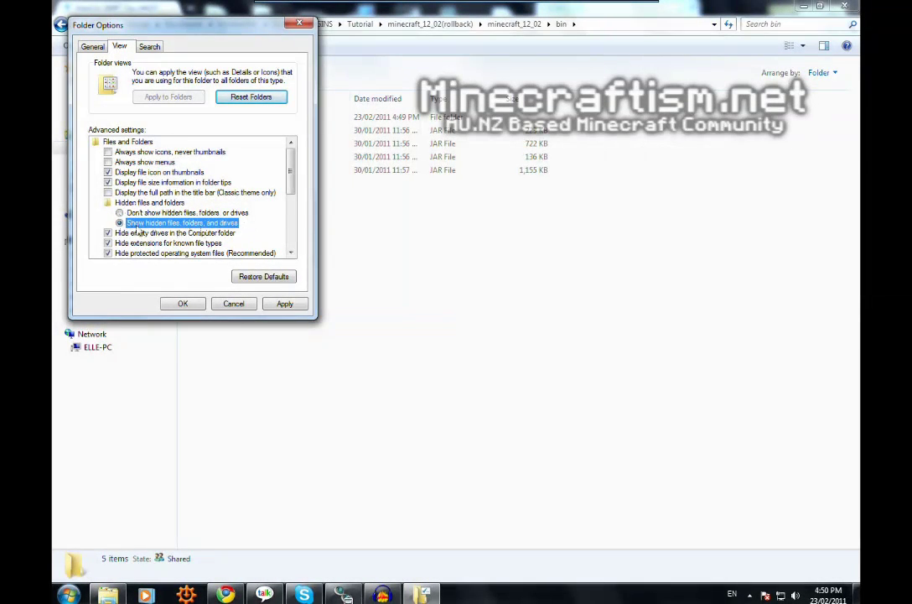
pyautogui.click(285, 305)
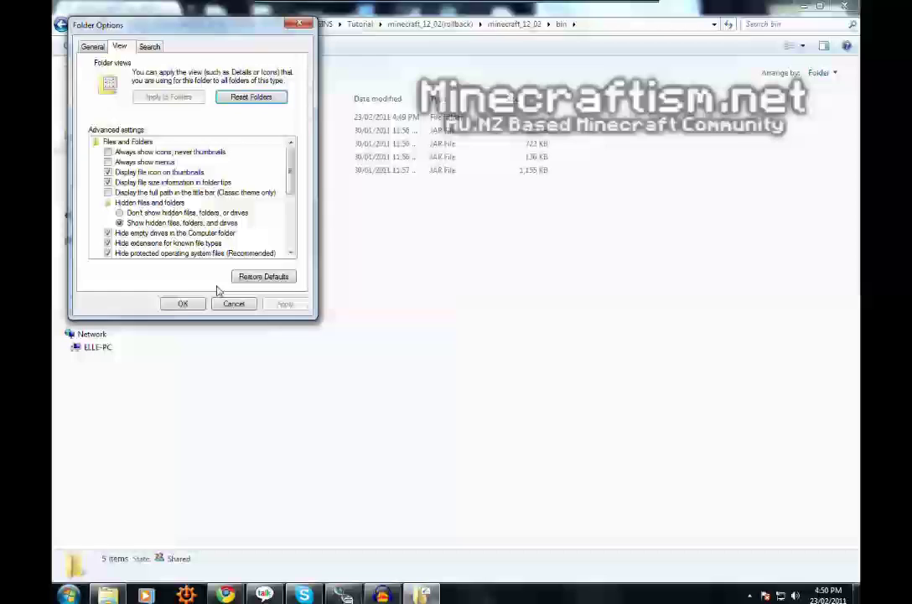
pyautogui.click(183, 304)
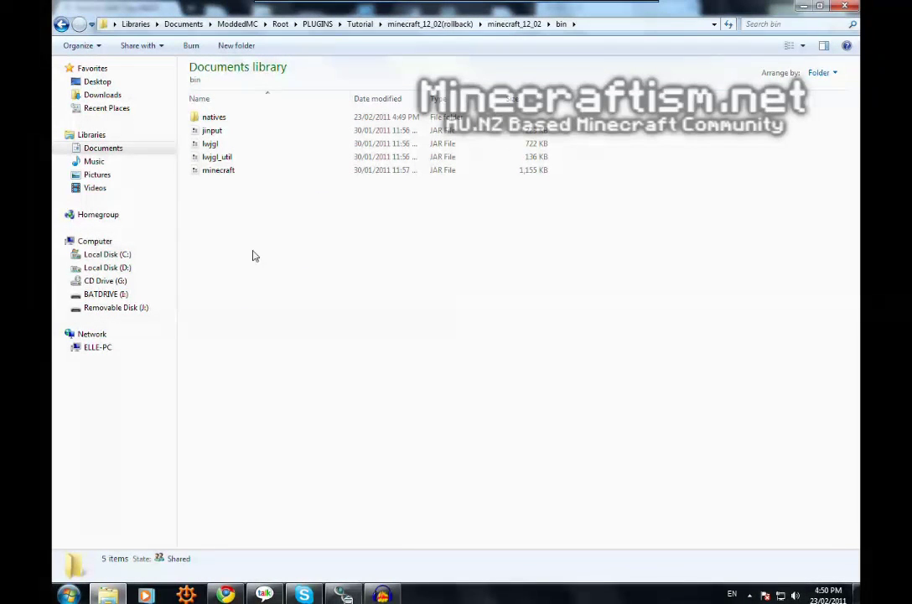
# Navigate from Computer to C:\Users\your profile\AppData\Roaming.
pyautogui.click(69, 593)
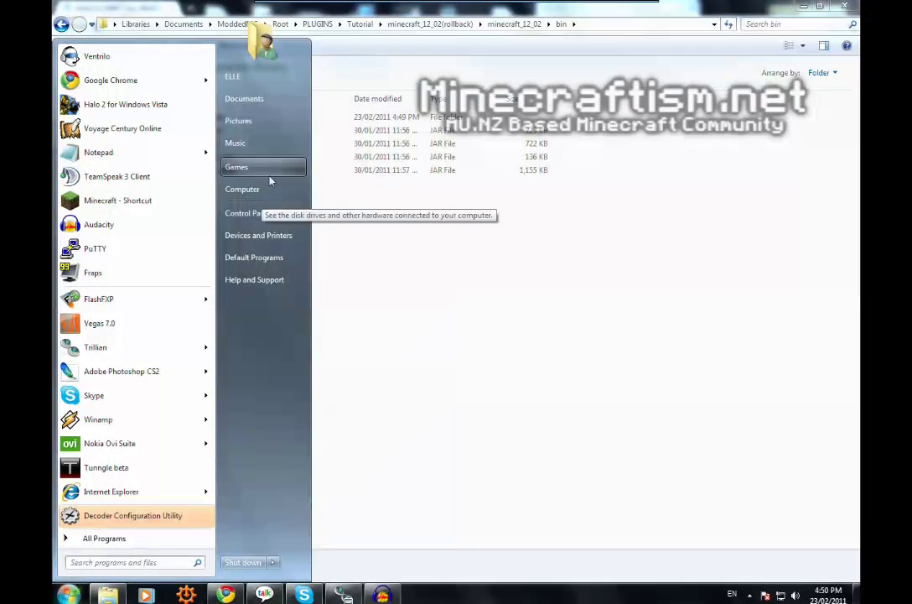
pyautogui.click(252, 190)
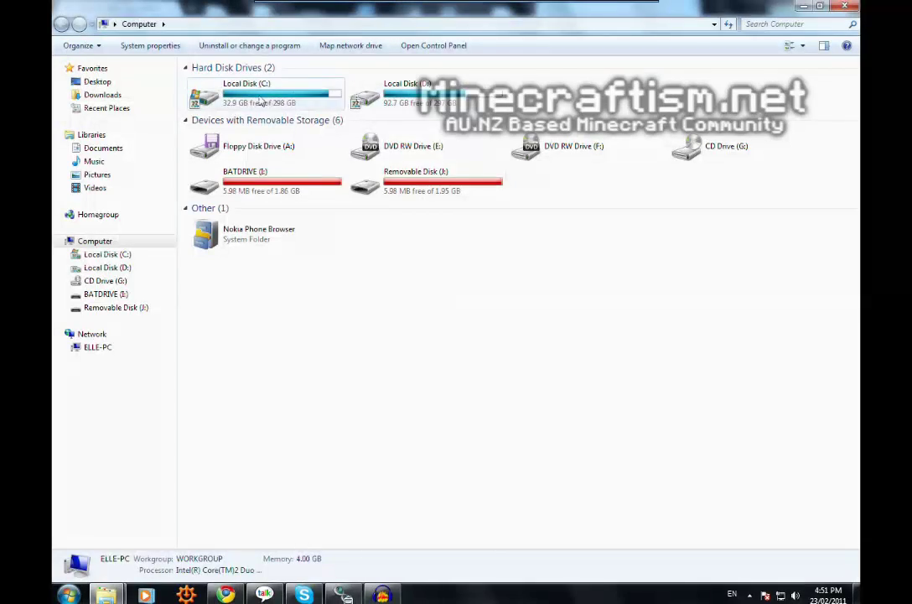
pyautogui.doubleClick(247, 92)
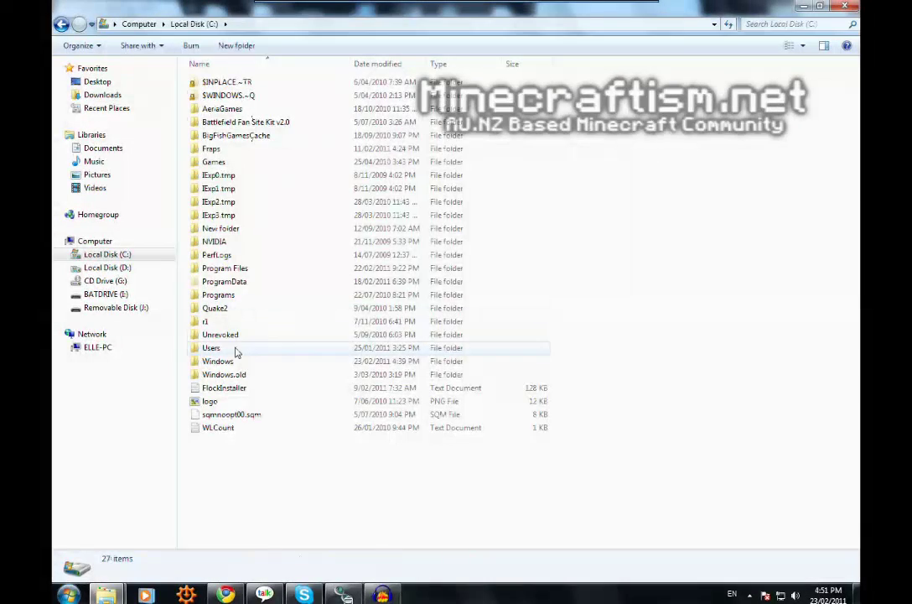
pyautogui.doubleClick(233, 348)
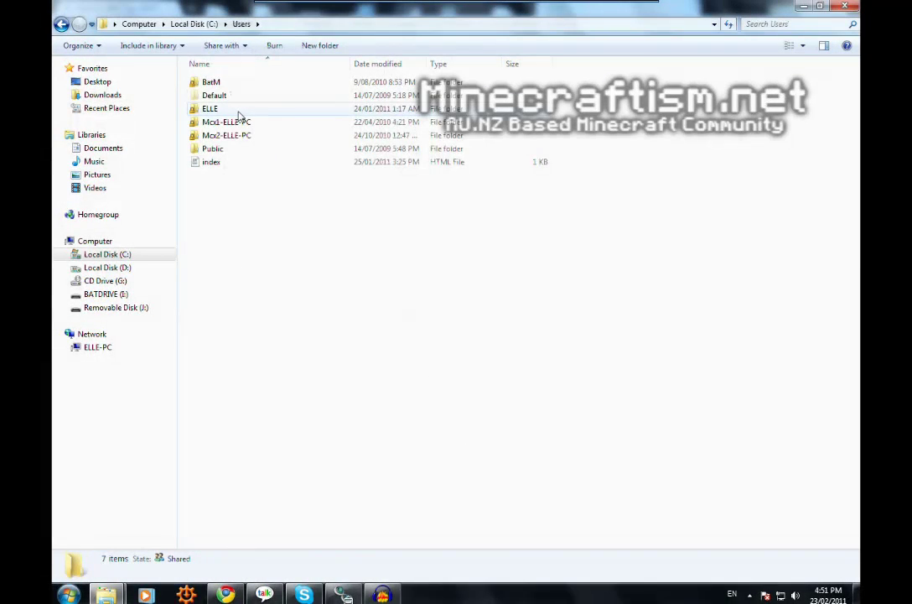
pyautogui.doubleClick(235, 110)
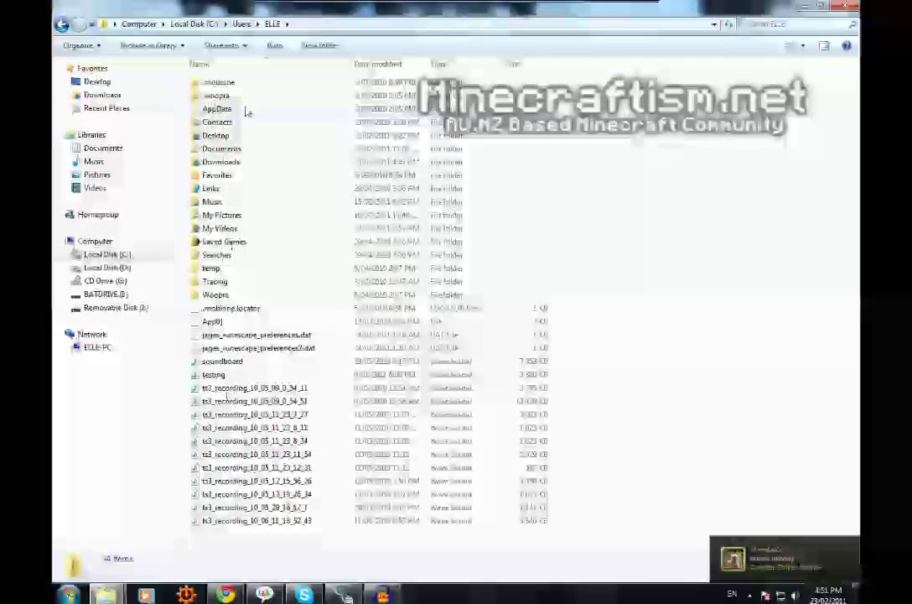
pyautogui.doubleClick(225, 110)
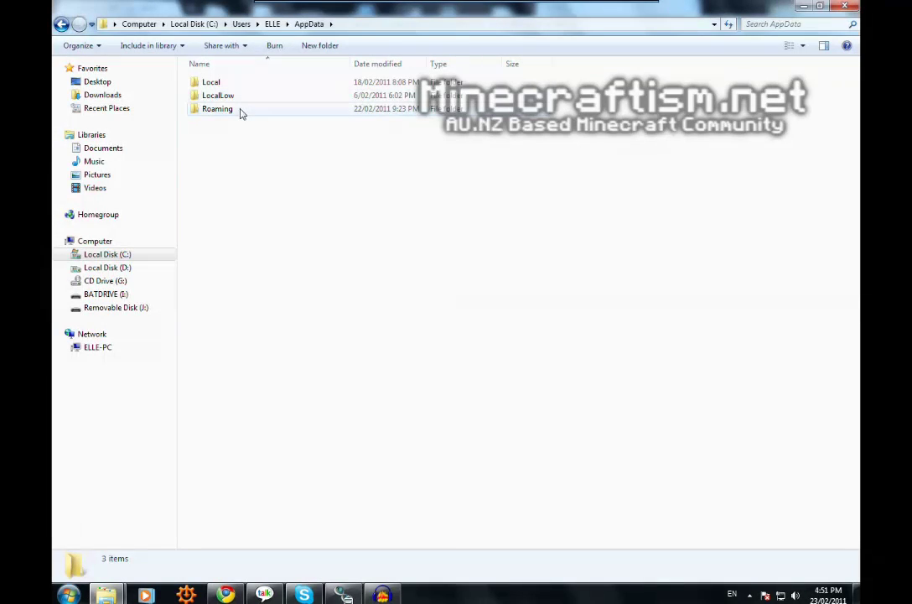
pyautogui.doubleClick(241, 112)
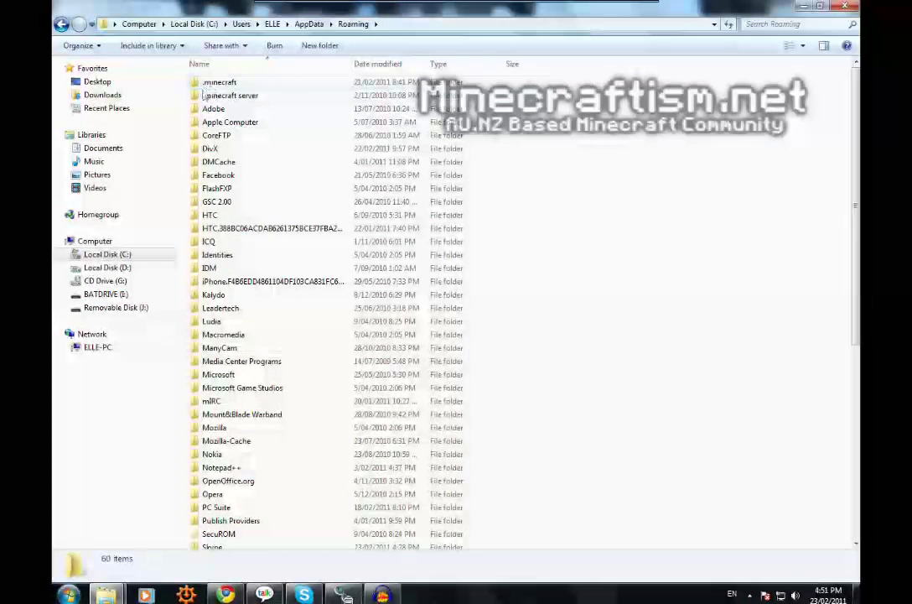
# Open .minecraft\bin and return to the forum's rollback instructions in Chrome.
pyautogui.moveTo(219, 96); pyautogui.dragTo(198, 102)
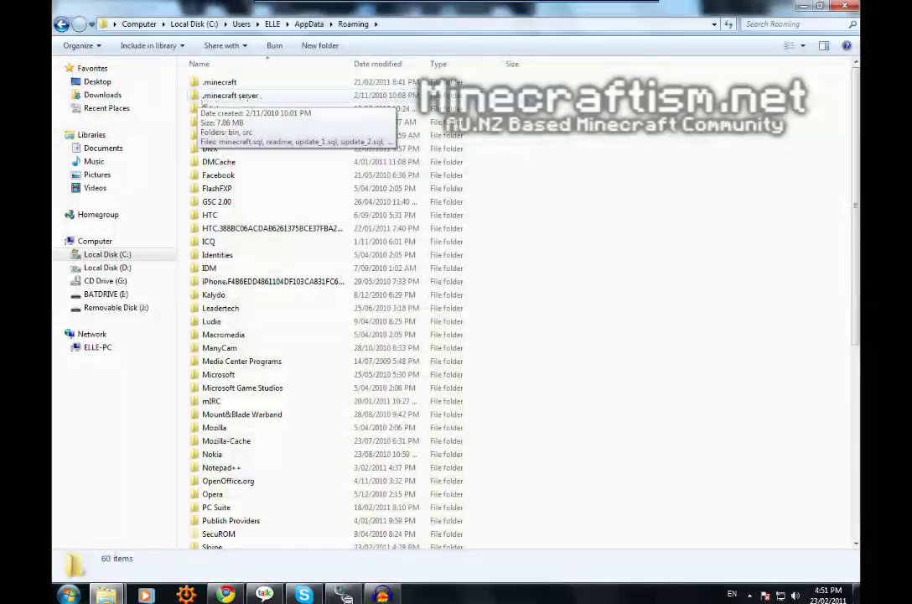
pyautogui.click(202, 99)
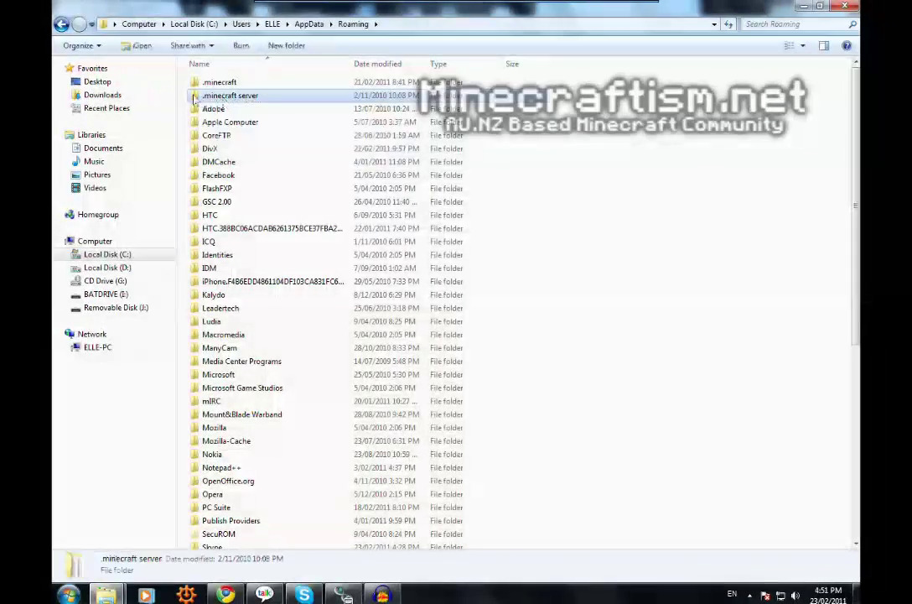
pyautogui.click(211, 84)
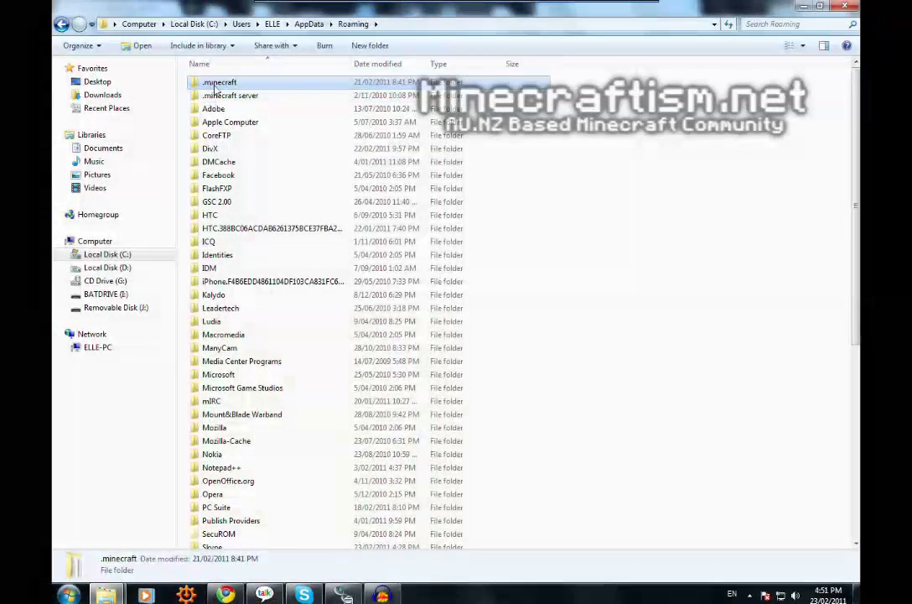
pyautogui.doubleClick(213, 84)
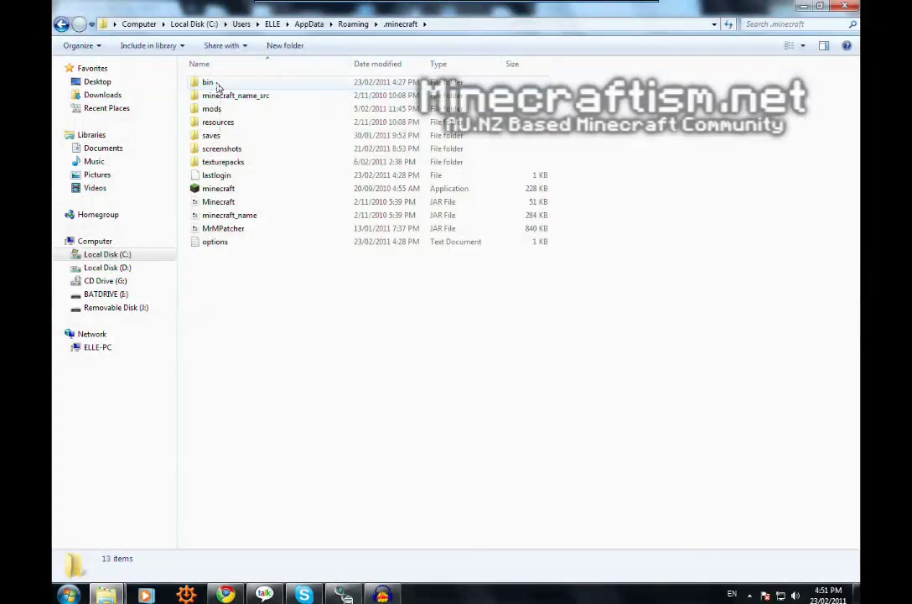
pyautogui.doubleClick(216, 84)
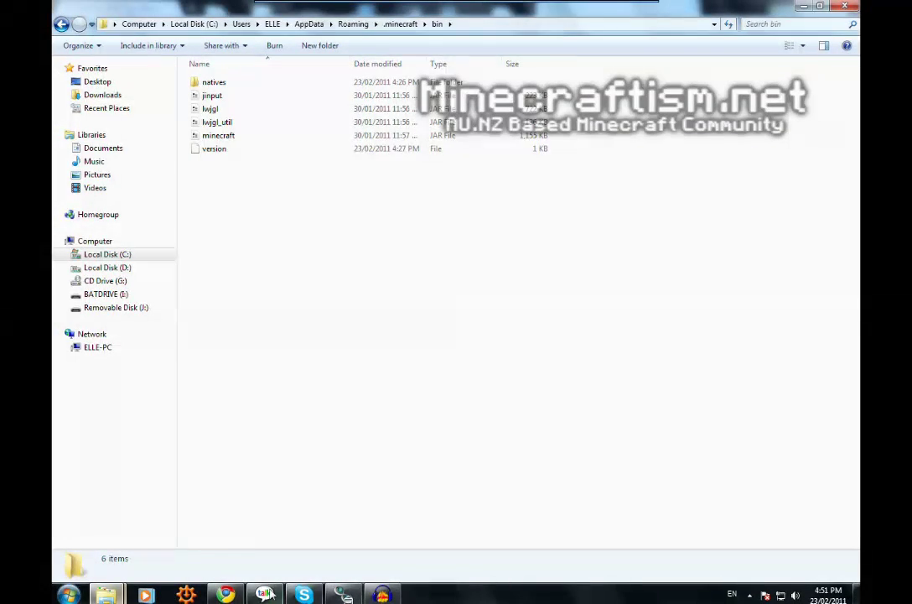
pyautogui.click(226, 594)
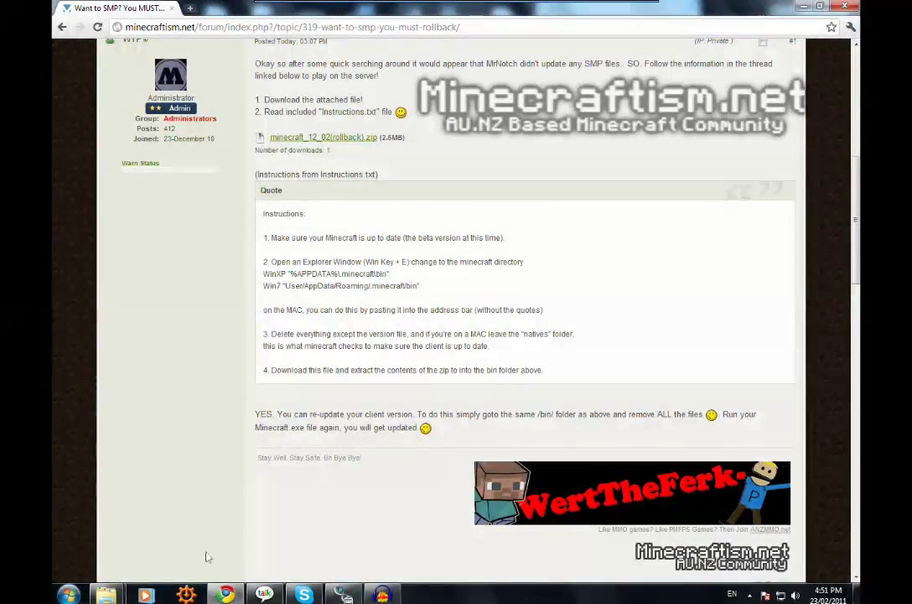
pyautogui.moveTo(106, 594)
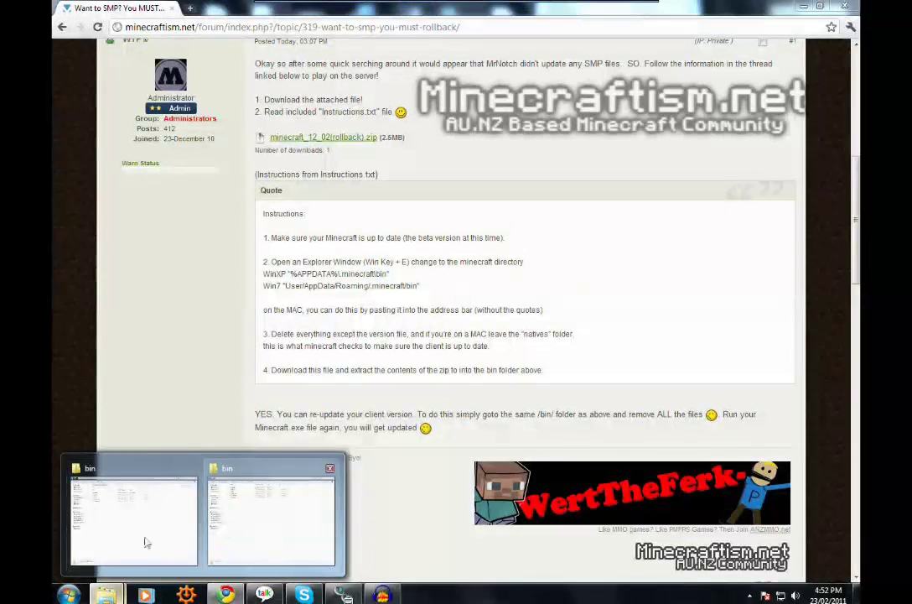
# Delete every item in .minecraft\bin except the version file.
pyautogui.click(145, 542)
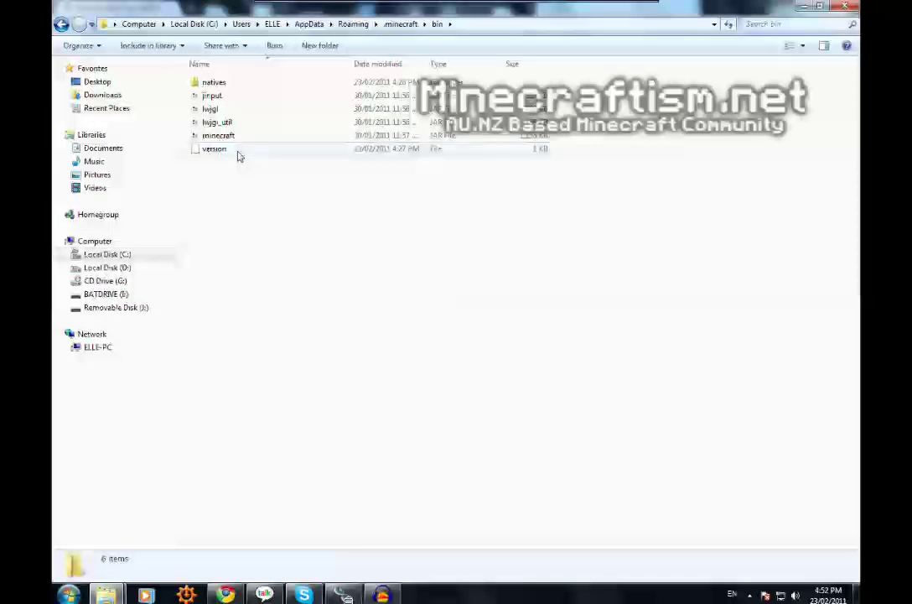
pyautogui.moveTo(591, 74); pyautogui.dragTo(195, 137)
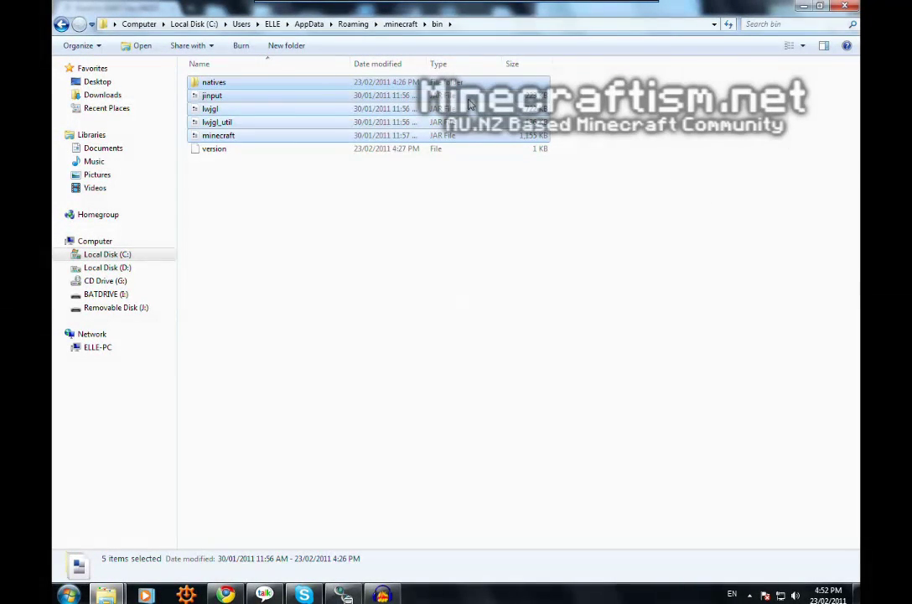
pyautogui.press('Delete')
pyautogui.click(510, 308)
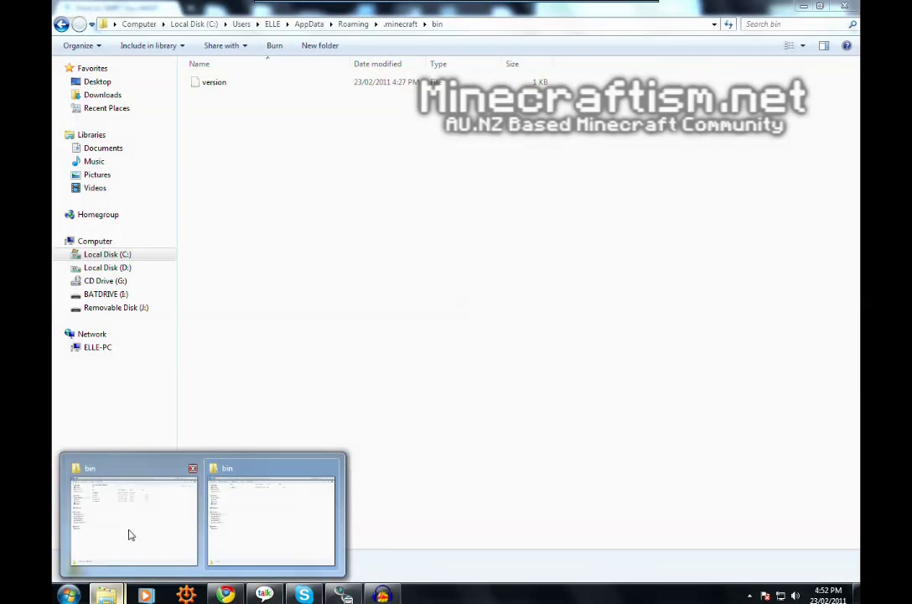
# Copy the five rollback files from the rollback bin window into .minecraft\bin.
pyautogui.click(128, 533)
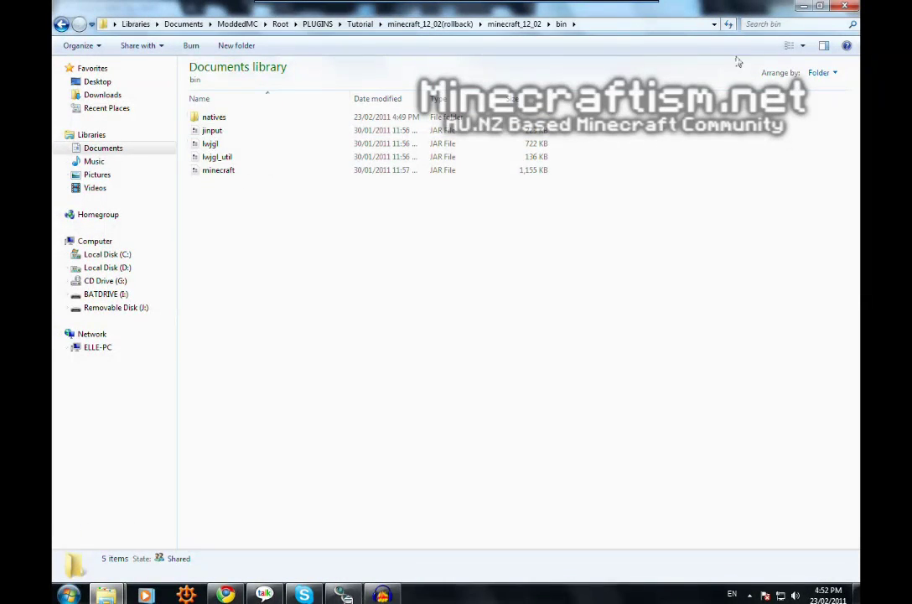
pyautogui.click(818, 8)
pyautogui.moveTo(293, 39); pyautogui.dragTo(574, 76)
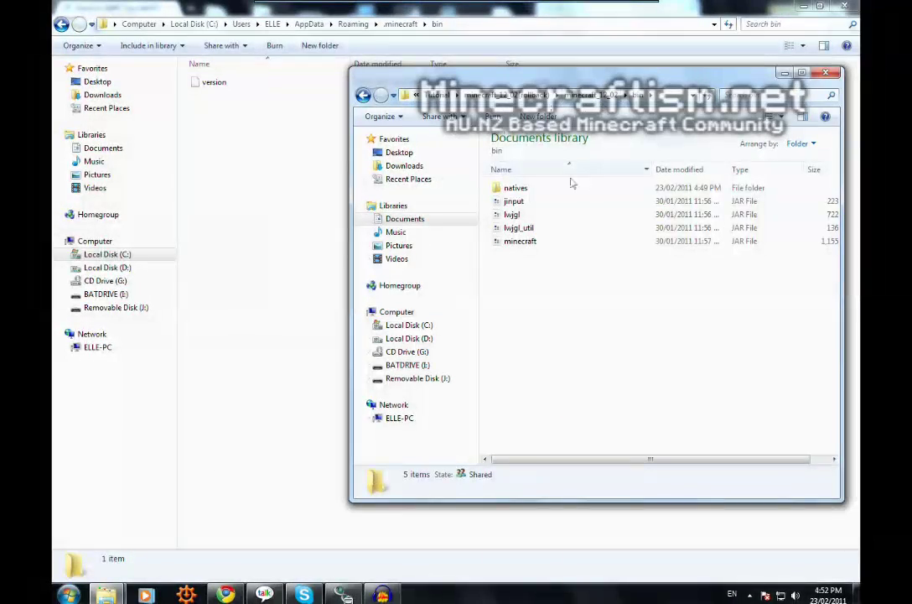
pyautogui.moveTo(545, 259); pyautogui.dragTo(509, 191)
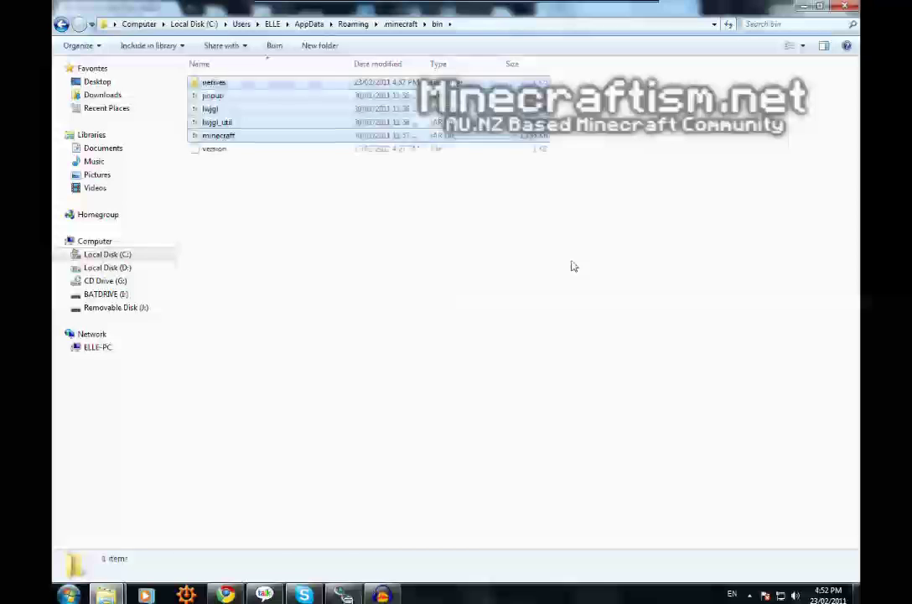
pyautogui.click(275, 194)
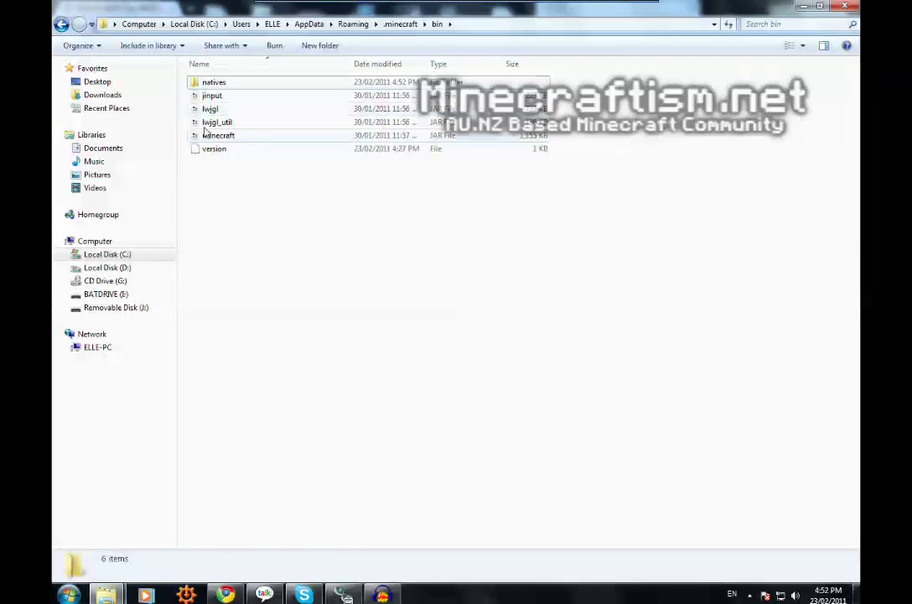
# Launch Minecraft, confirm the Beta 1.2_02 title screen, and close the game.
pyautogui.click(69, 594)
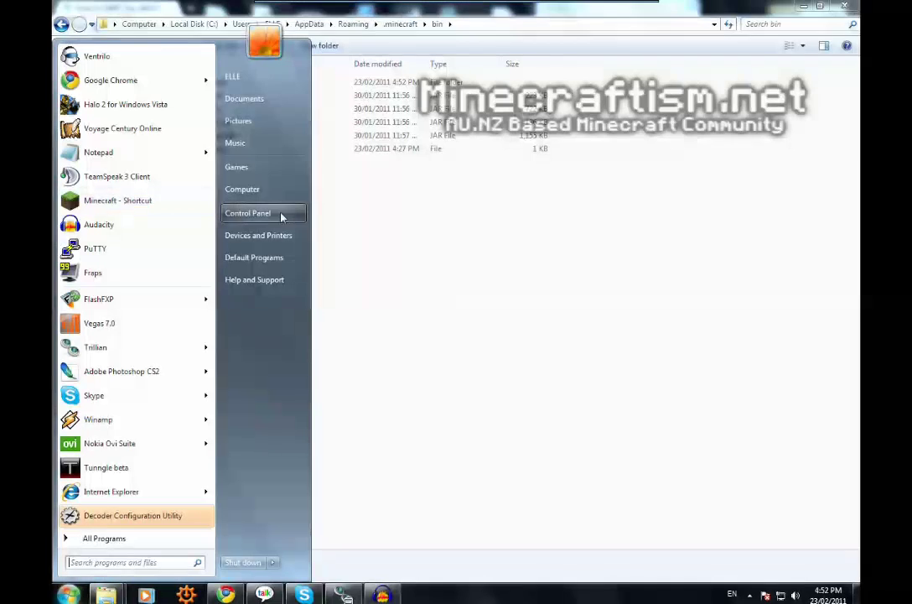
pyautogui.click(471, 213)
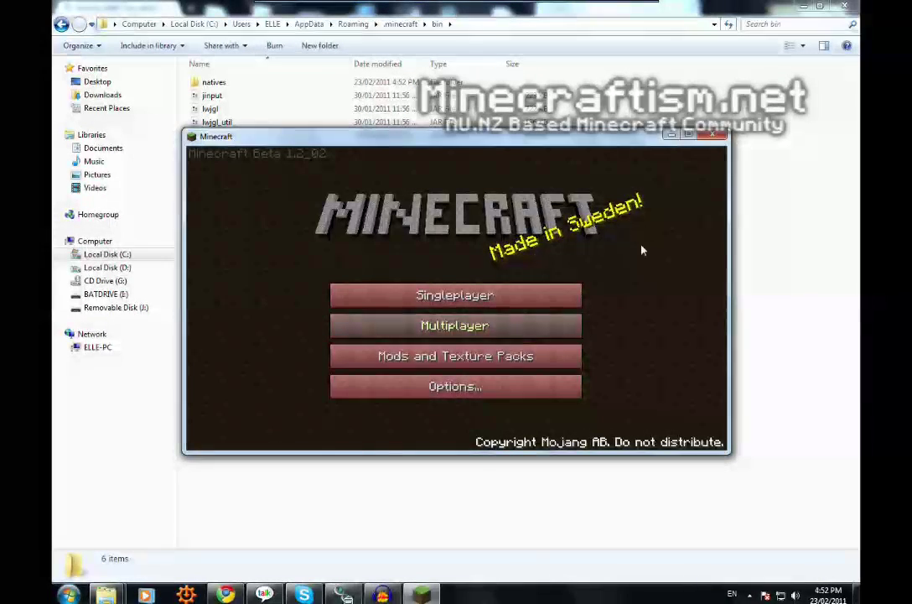
pyautogui.click(719, 137)
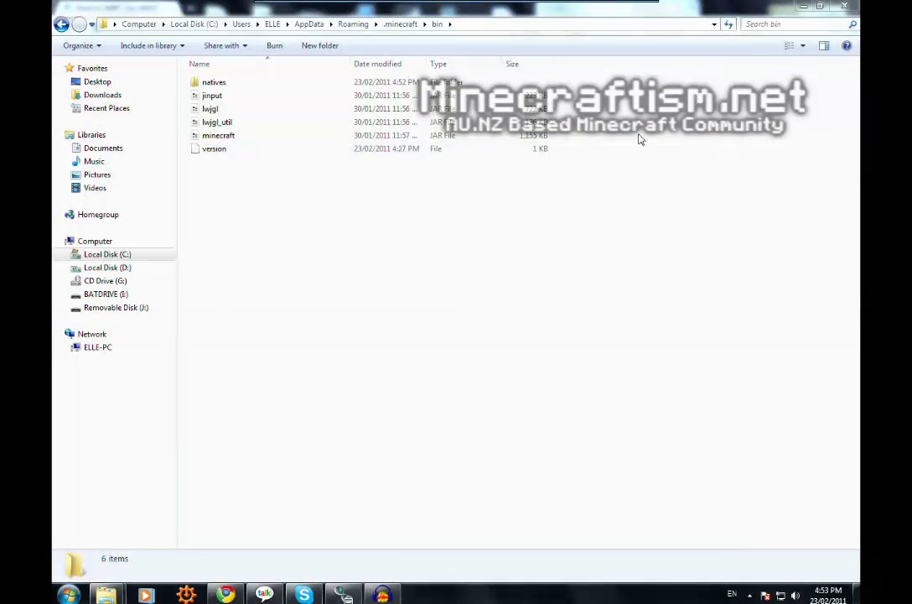
# Empty the .minecraft bin folder by deleting all six items, including version.
pyautogui.moveTo(545, 139); pyautogui.dragTo(204, 79)
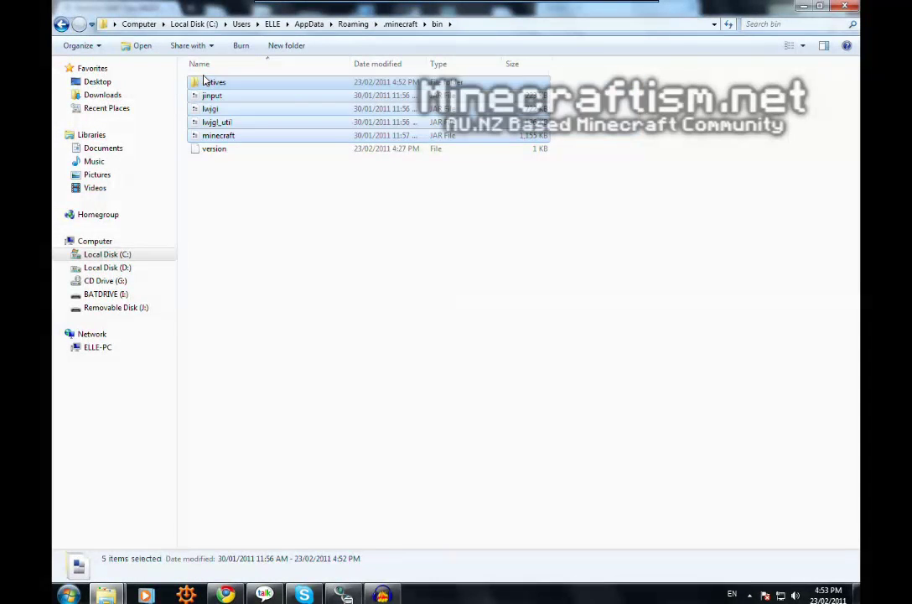
pyautogui.press('Delete')
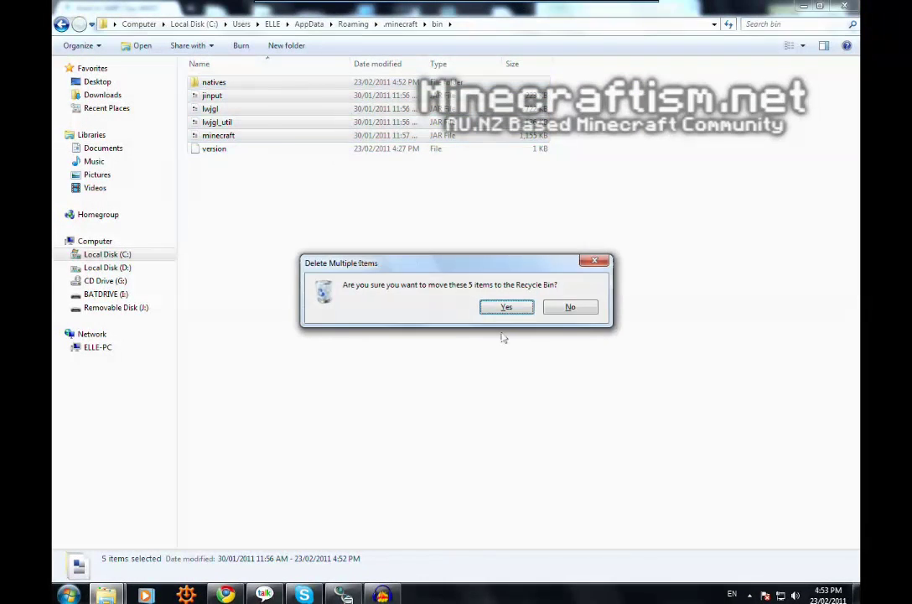
pyautogui.click(576, 307)
pyautogui.moveTo(573, 208); pyautogui.dragTo(194, 86)
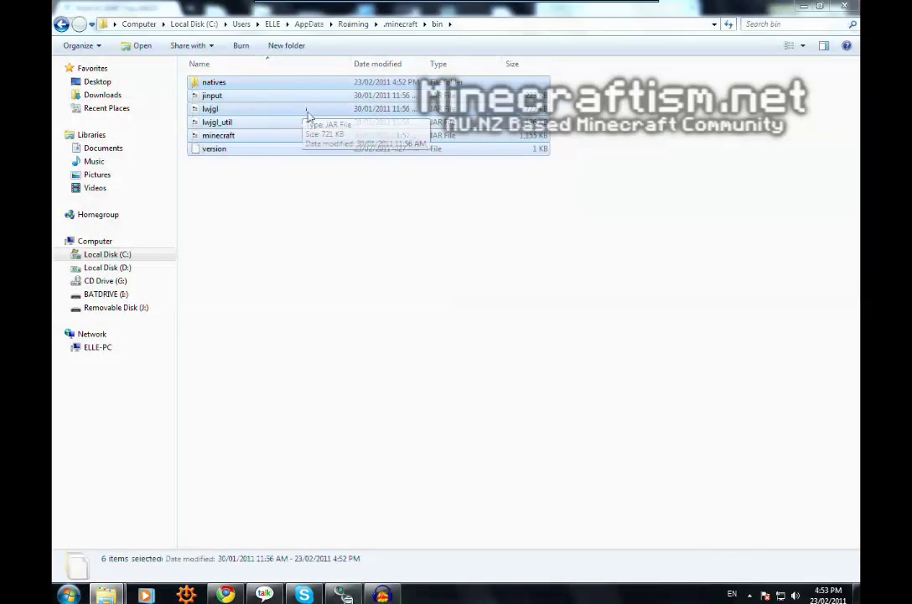
pyautogui.press('Delete')
pyautogui.click(505, 308)
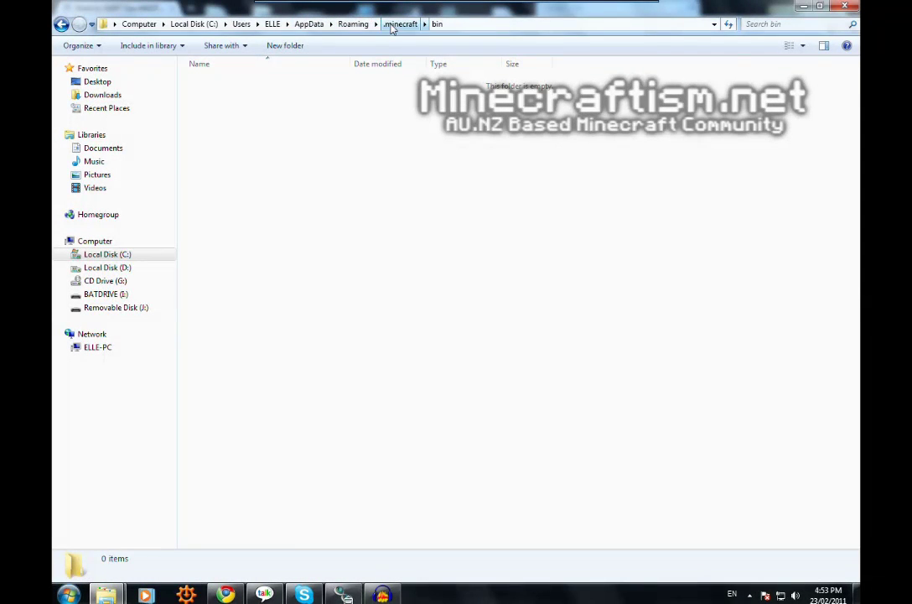
pyautogui.click(69, 595)
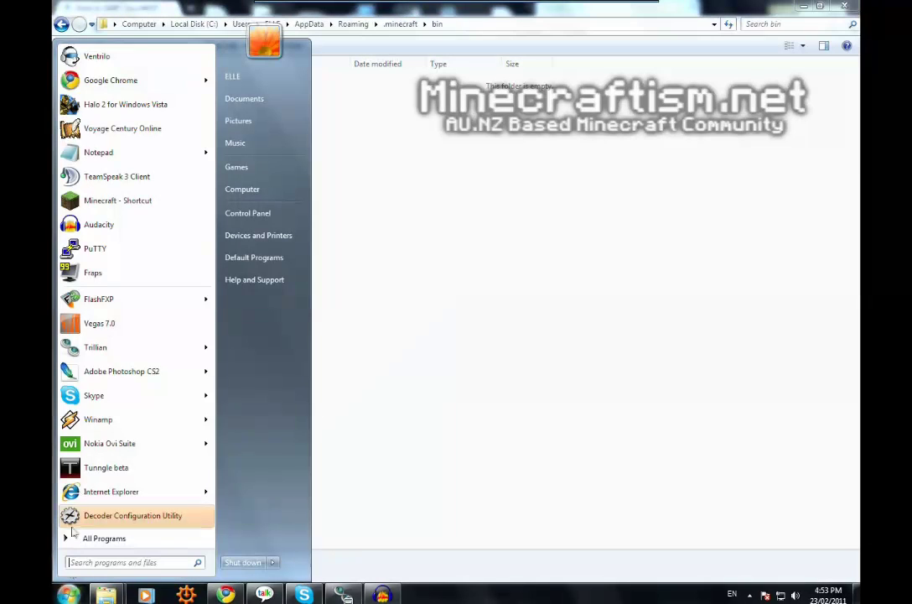
# Log in through the launcher to download Beta 1.3, check Singleplayer, then close the game.
pyautogui.click(143, 203)
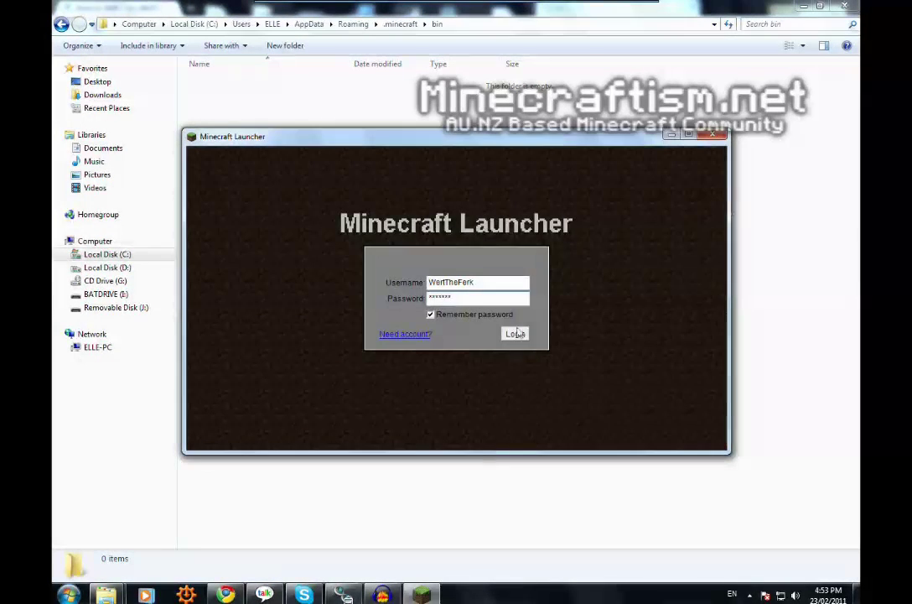
pyautogui.click(514, 334)
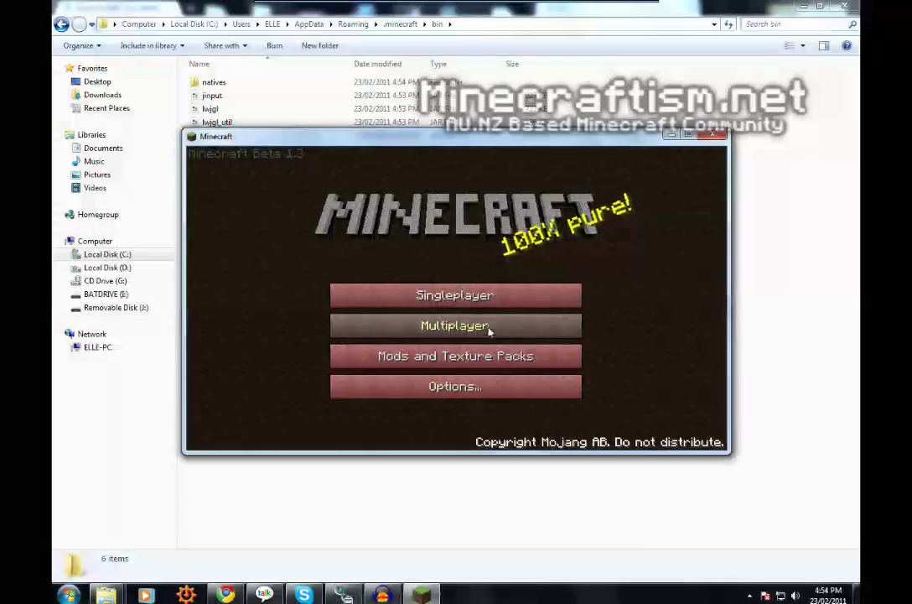
pyautogui.click(480, 300)
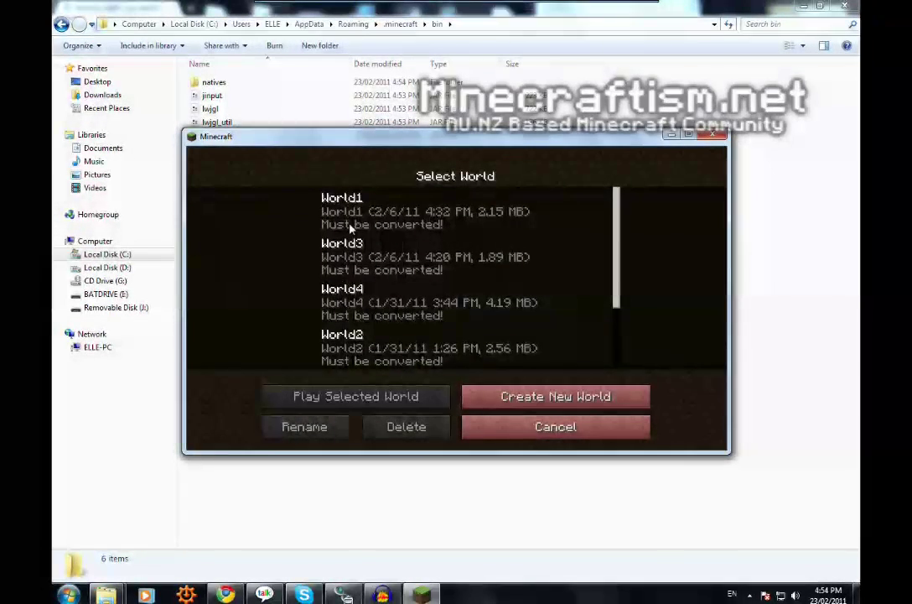
pyautogui.click(717, 135)
# Delete the five Beta 1.3 files and copy in the rollback natives and JARs.
pyautogui.moveTo(388, 141)
pyautogui.mouseDown()
pyautogui.moveTo(217, 109)
pyautogui.moveTo(210, 86)
pyautogui.mouseUp()
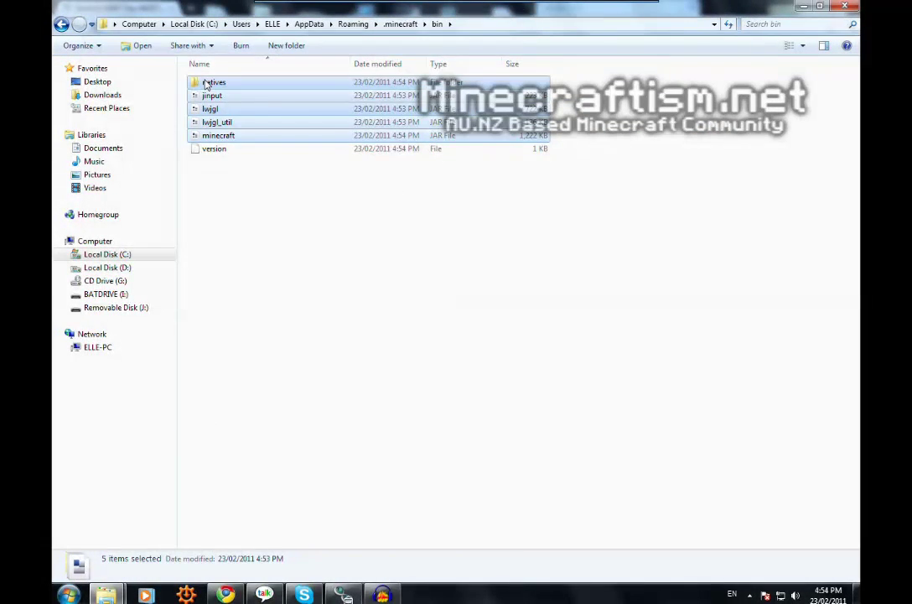
pyautogui.press('Delete')
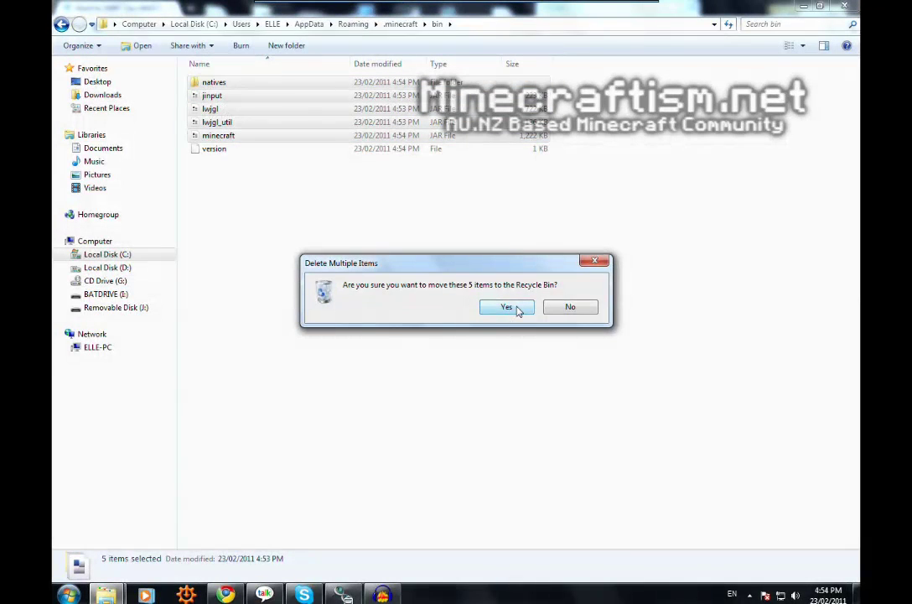
pyautogui.click(516, 313)
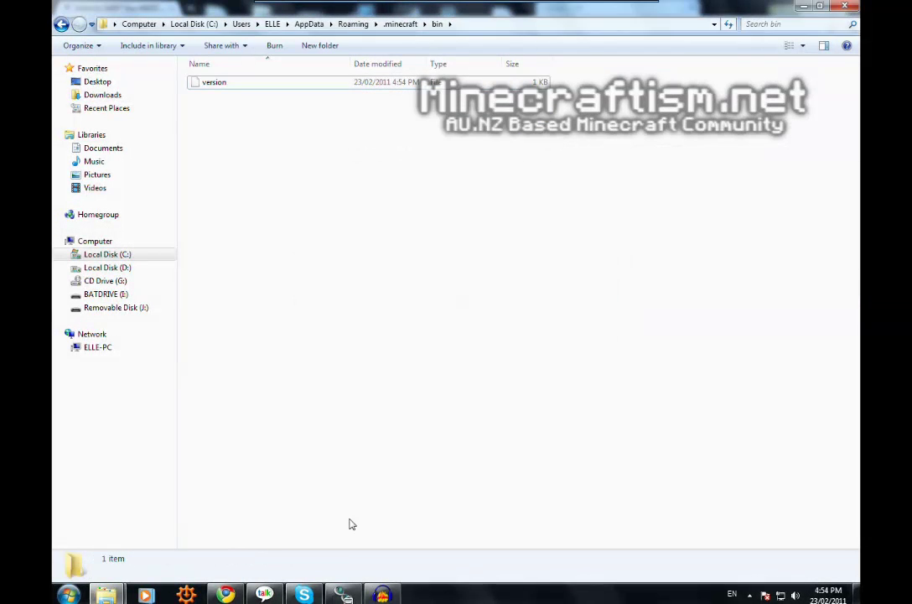
pyautogui.click(167, 545)
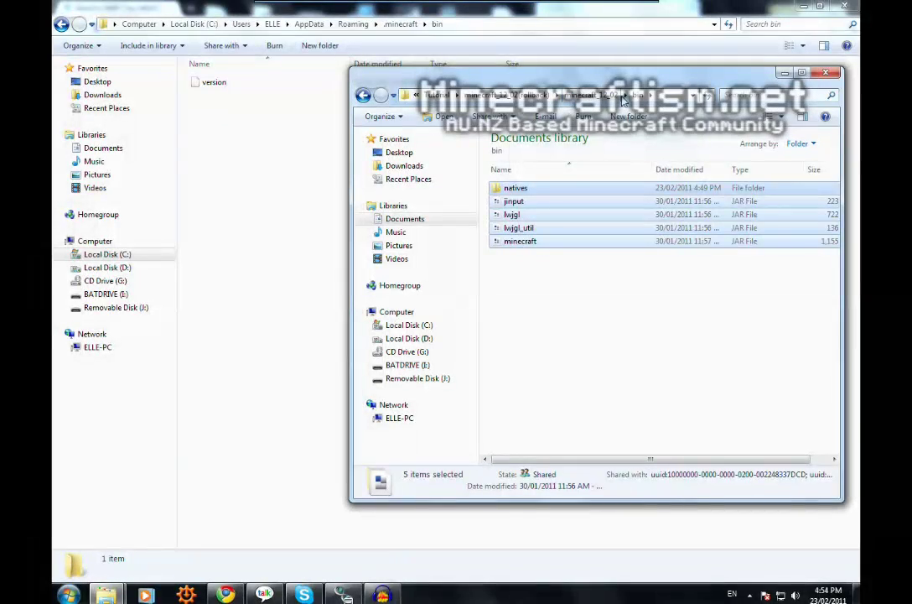
pyautogui.moveTo(574, 220); pyautogui.dragTo(538, 193)
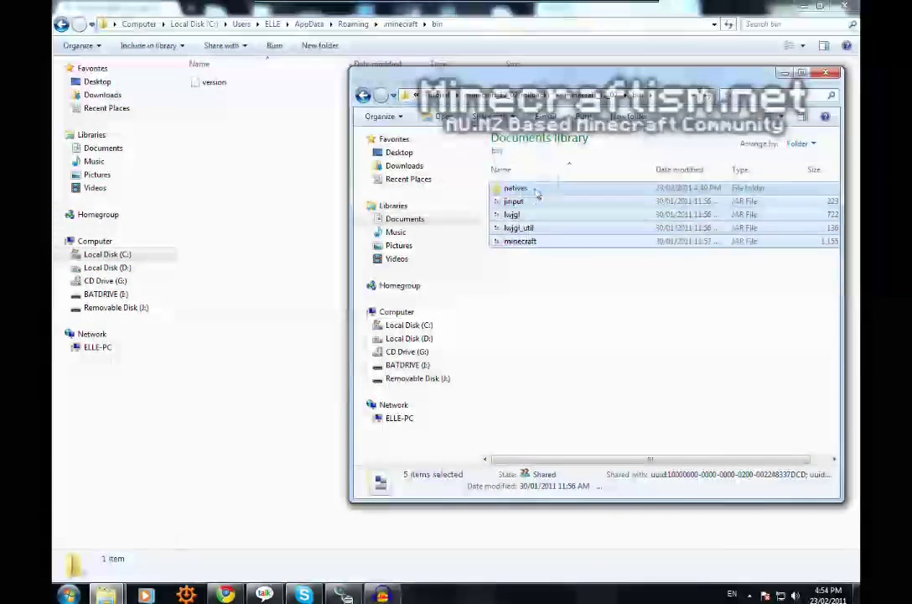
pyautogui.moveTo(537, 194); pyautogui.dragTo(266, 357)
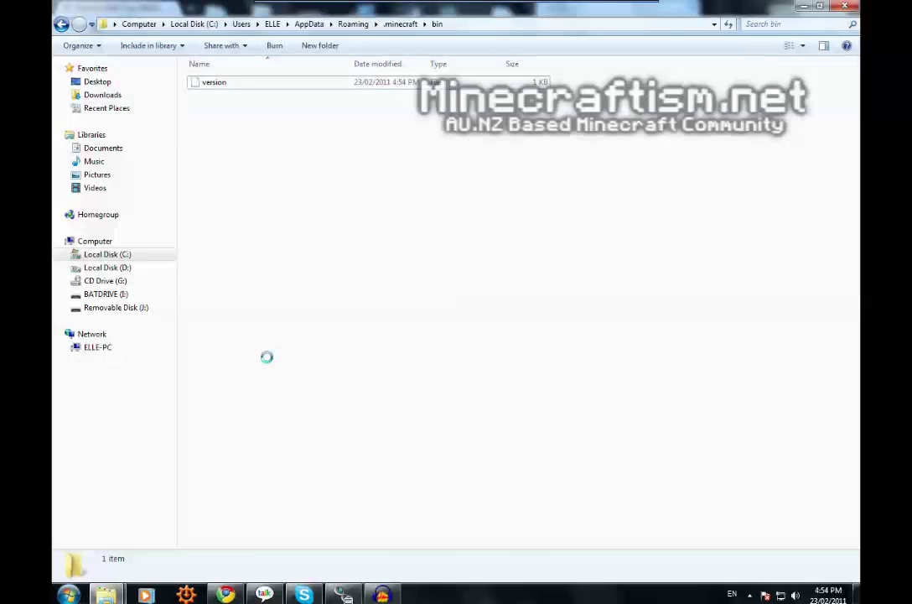
# Launch Minecraft Beta 1.2_02 and connect to the pre-filled AUSMining server via Multiplayer.
pyautogui.click(69, 595)
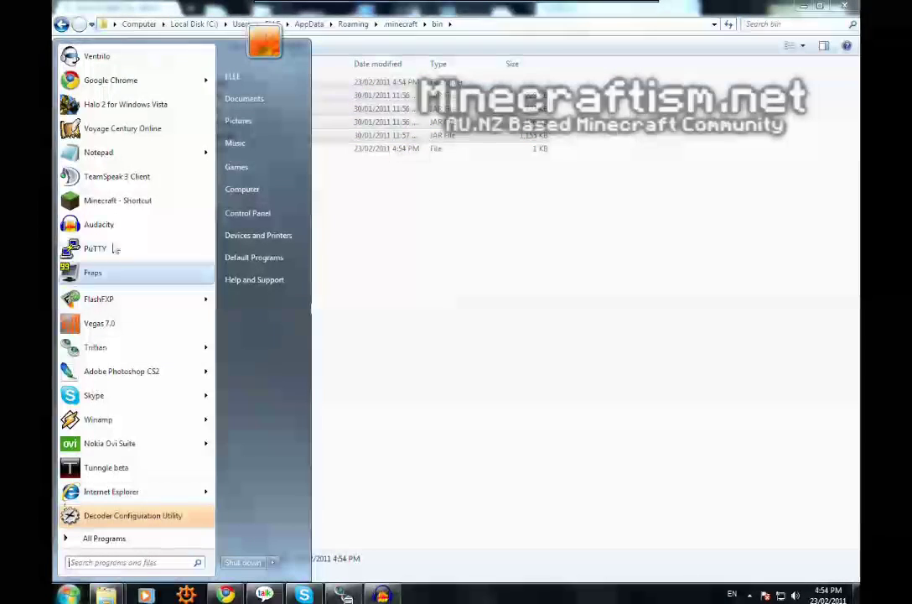
pyautogui.click(116, 206)
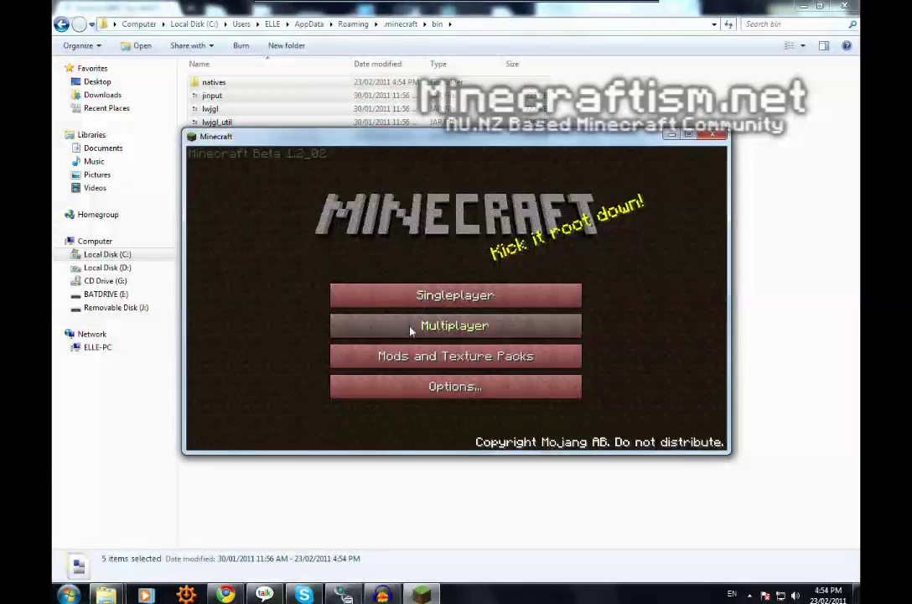
pyautogui.click(411, 328)
pyautogui.click(450, 372)
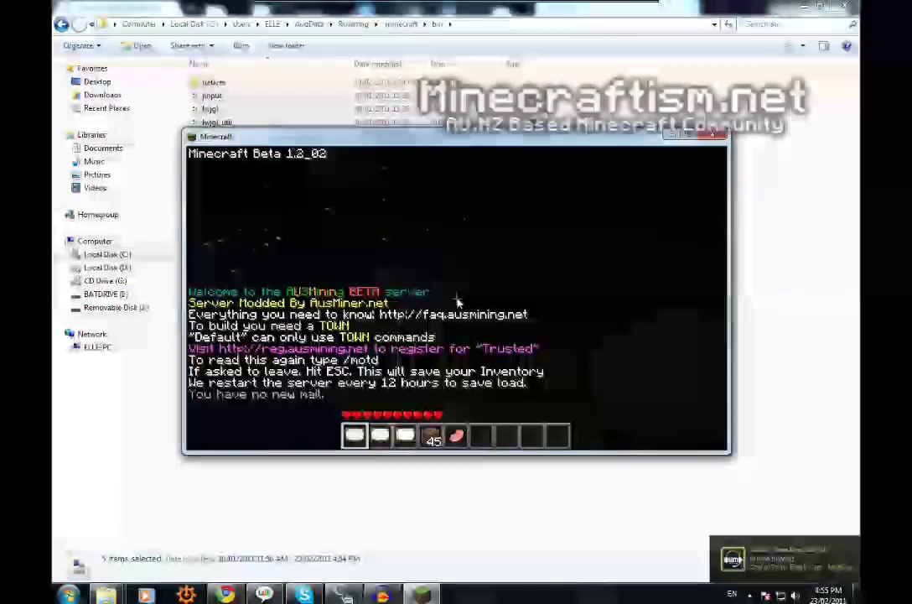
# Run /online to list players, then post 'PIPES YOU ROCK!' in chat.
pyautogui.write('t/')
pyautogui.write('on')
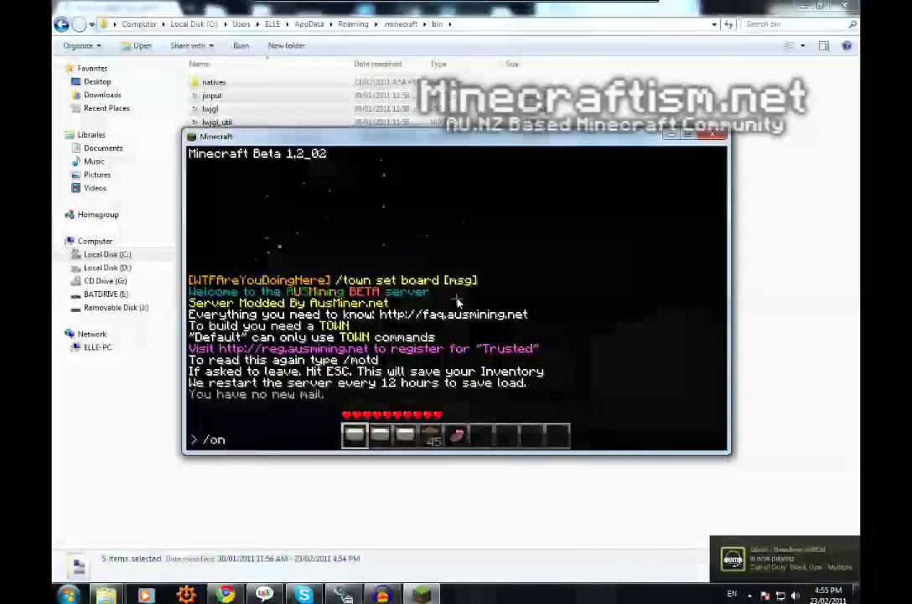
pyautogui.write('line')
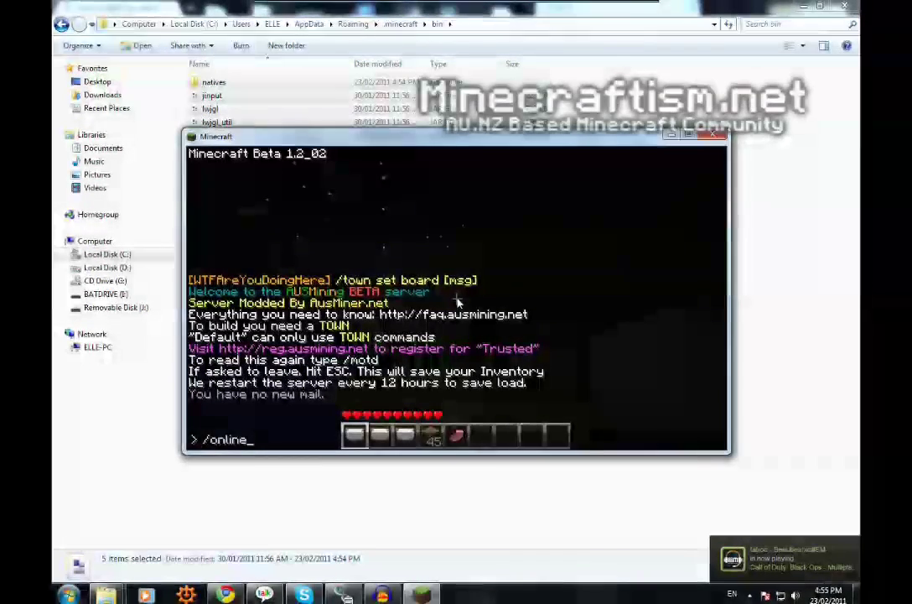
pyautogui.press('Return')
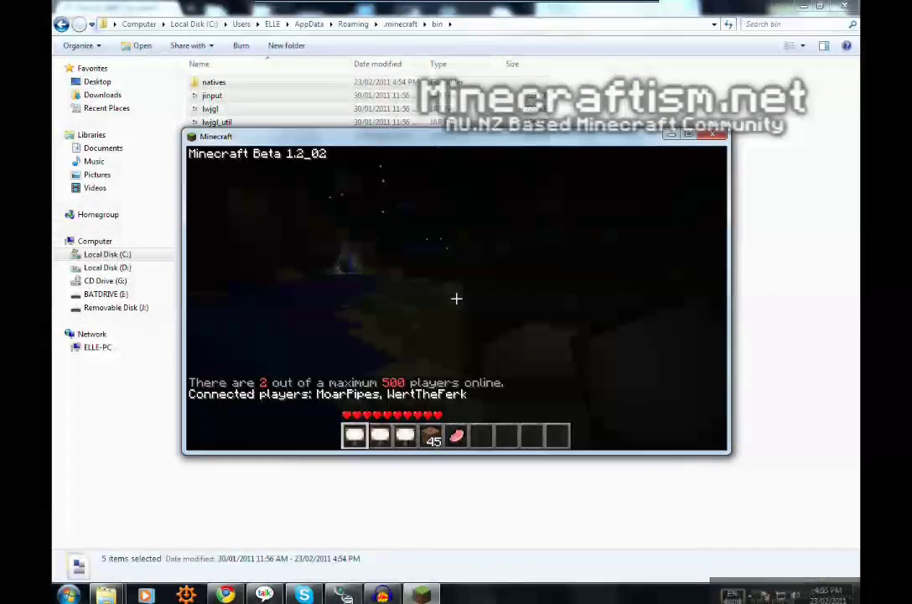
pyautogui.write('t')
pyautogui.write('IF')
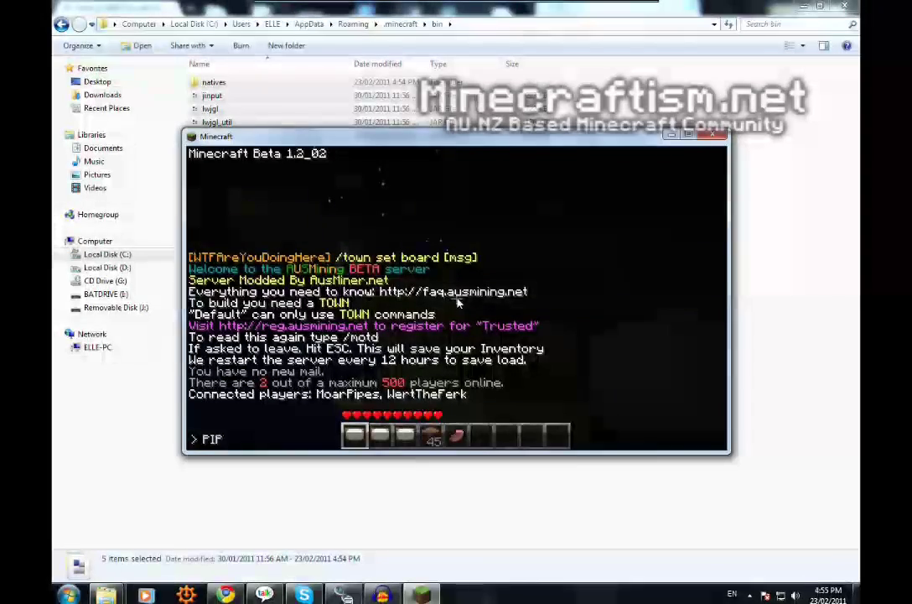
pyautogui.write(' ROCK!')
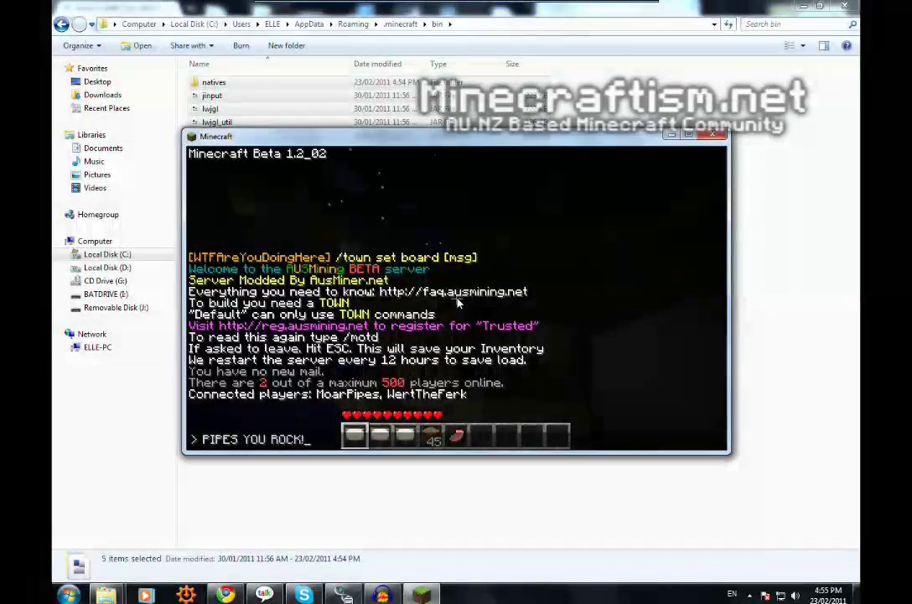
pyautogui.press('Return')
# Disconnect from the AUSMining server and close the Minecraft window.
pyautogui.press('t')
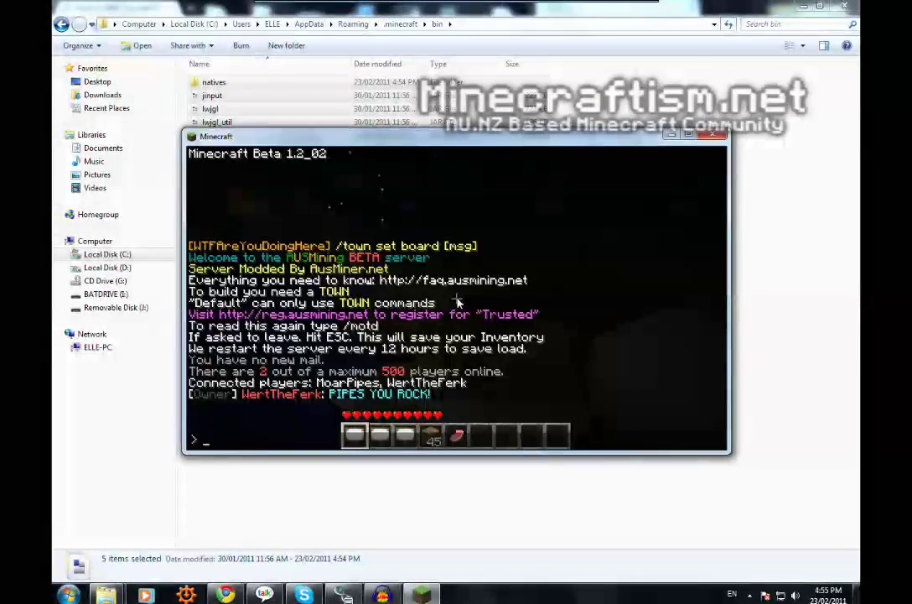
pyautogui.press('Escape')
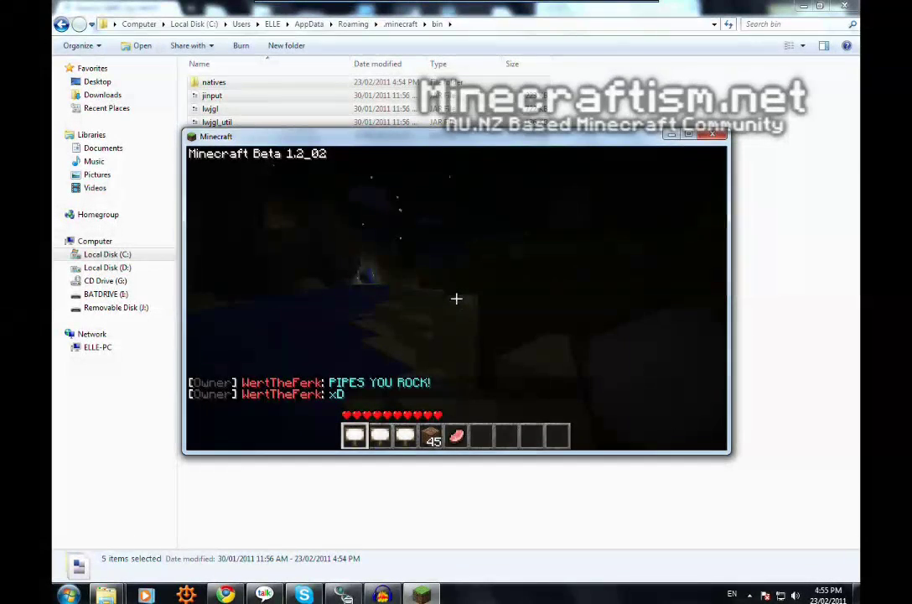
pyautogui.press('Escape')
pyautogui.click(500, 306)
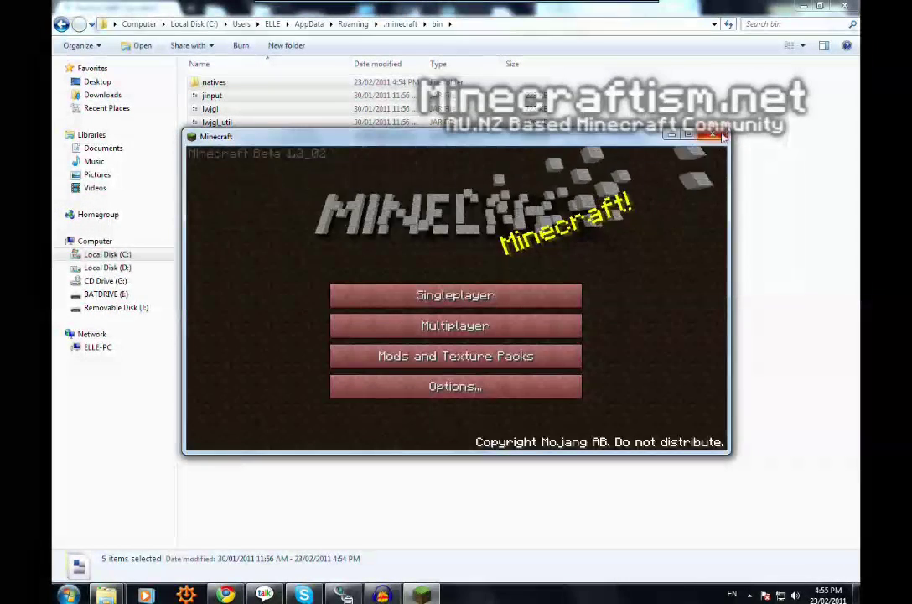
pyautogui.click(713, 135)
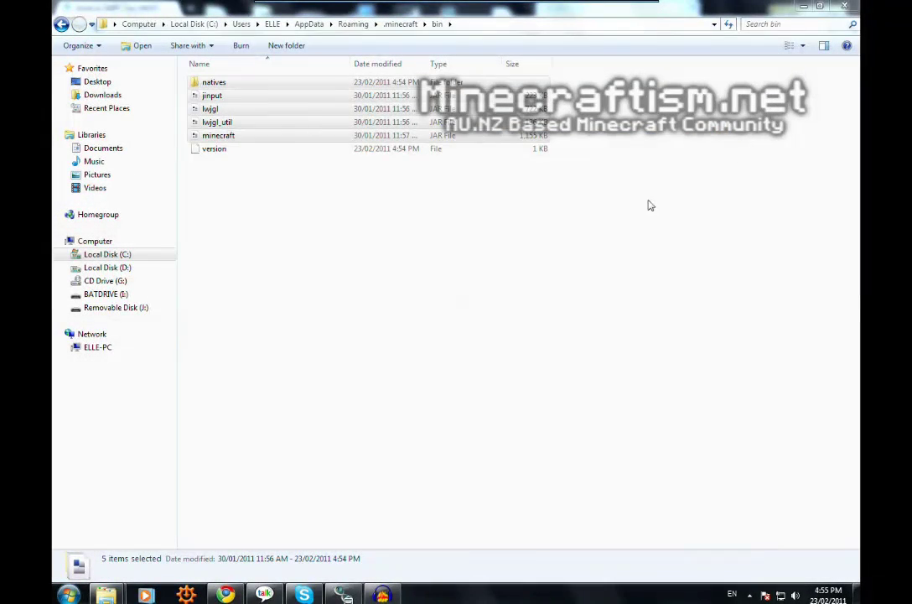